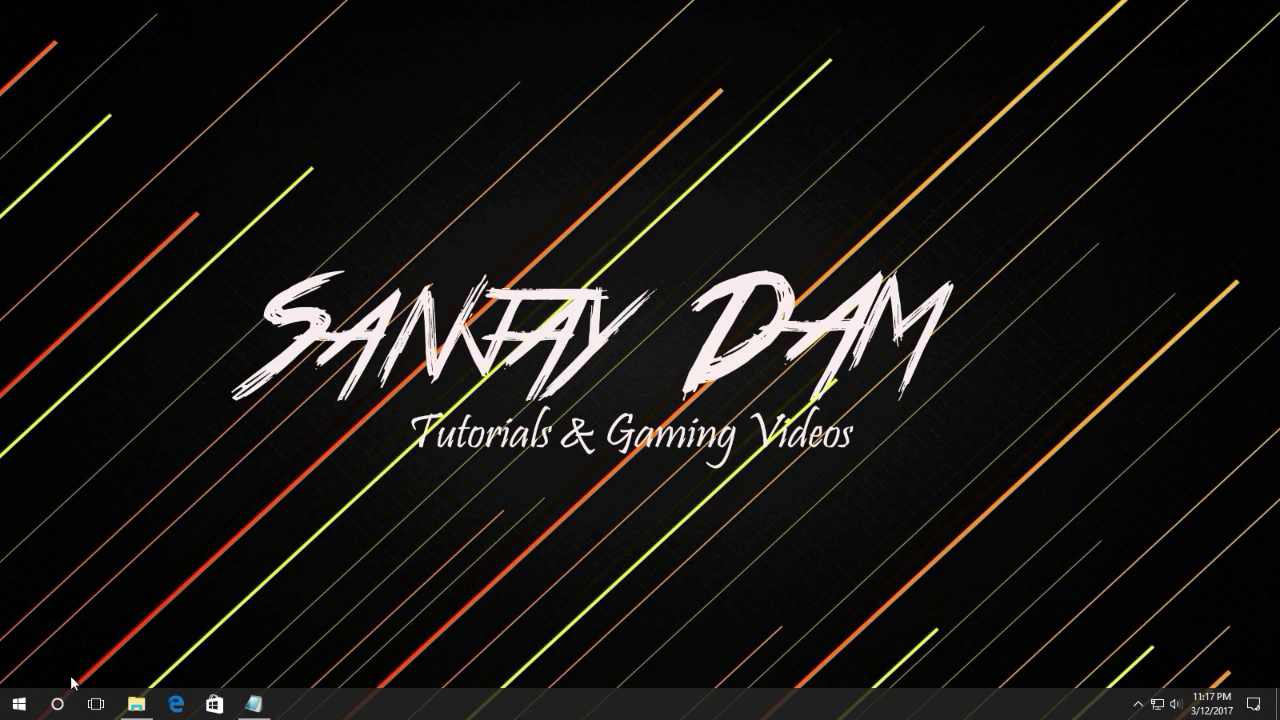
- View the KyqTNne.png error screenshot from New folder, close it, and clear the file selection
left_click(135, 712)
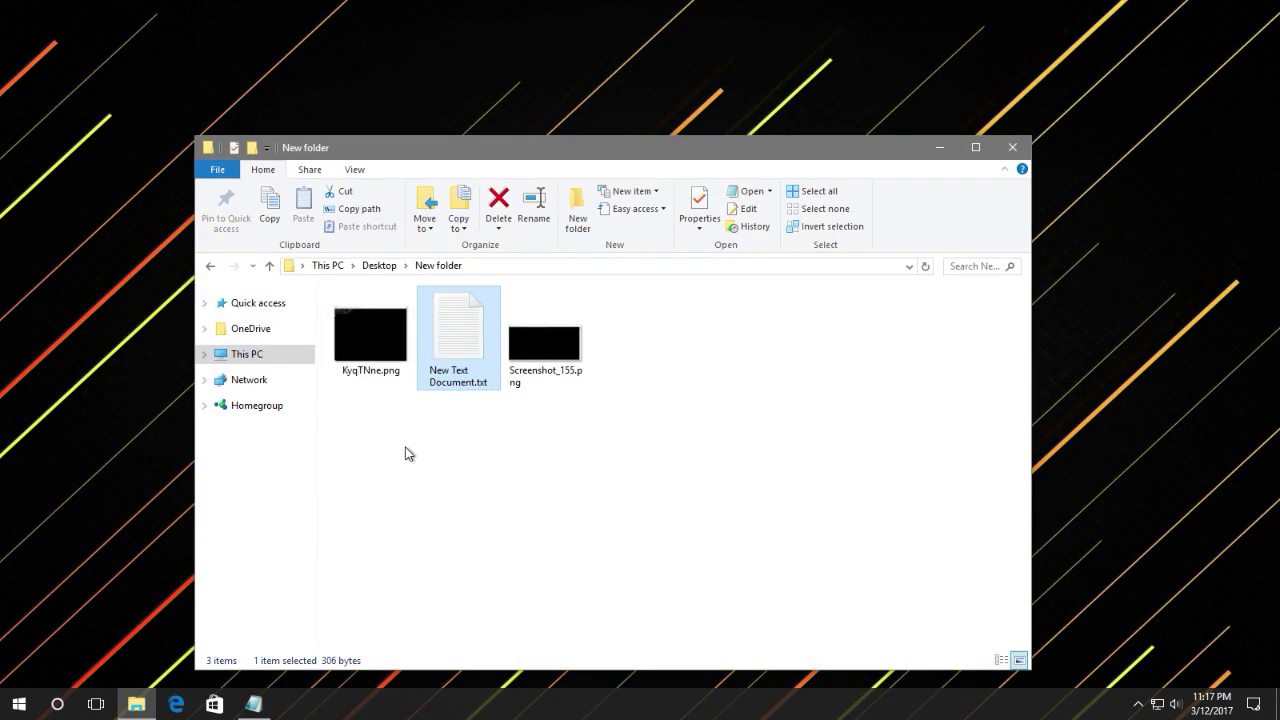
left_click(375, 355)
double_click(375, 355)
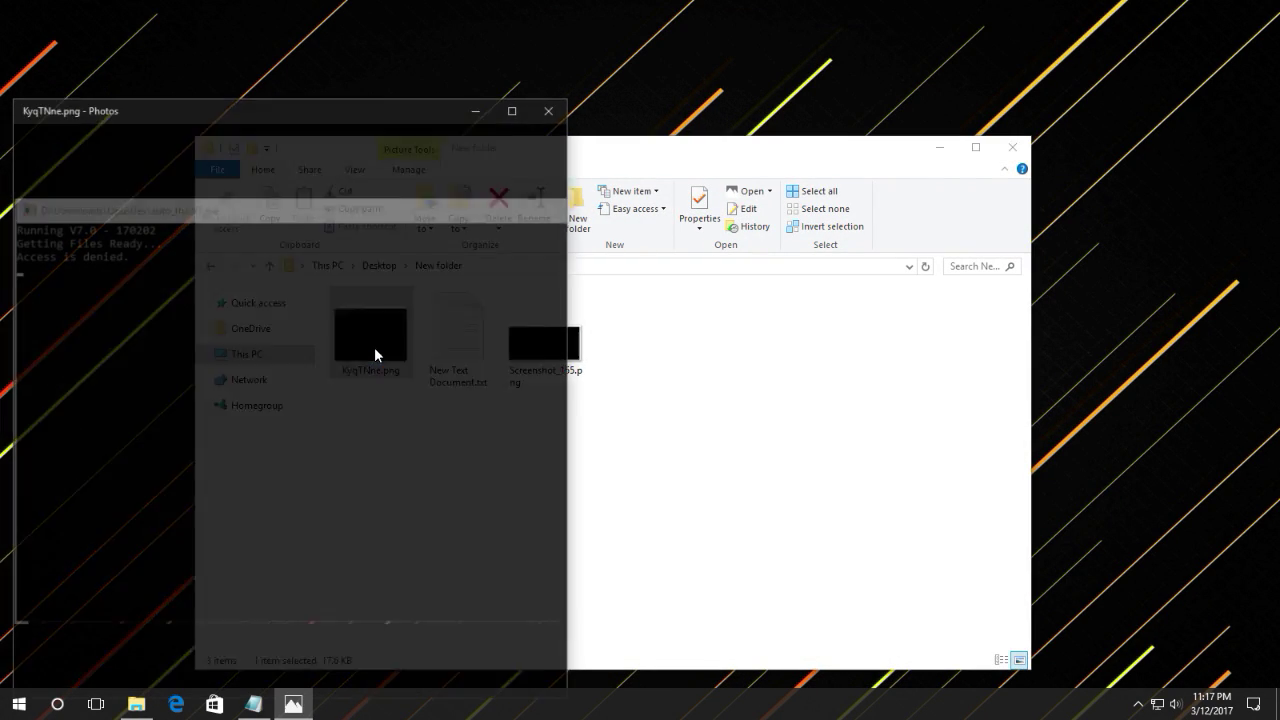
left_click_drag(345, 103, 359, 106)
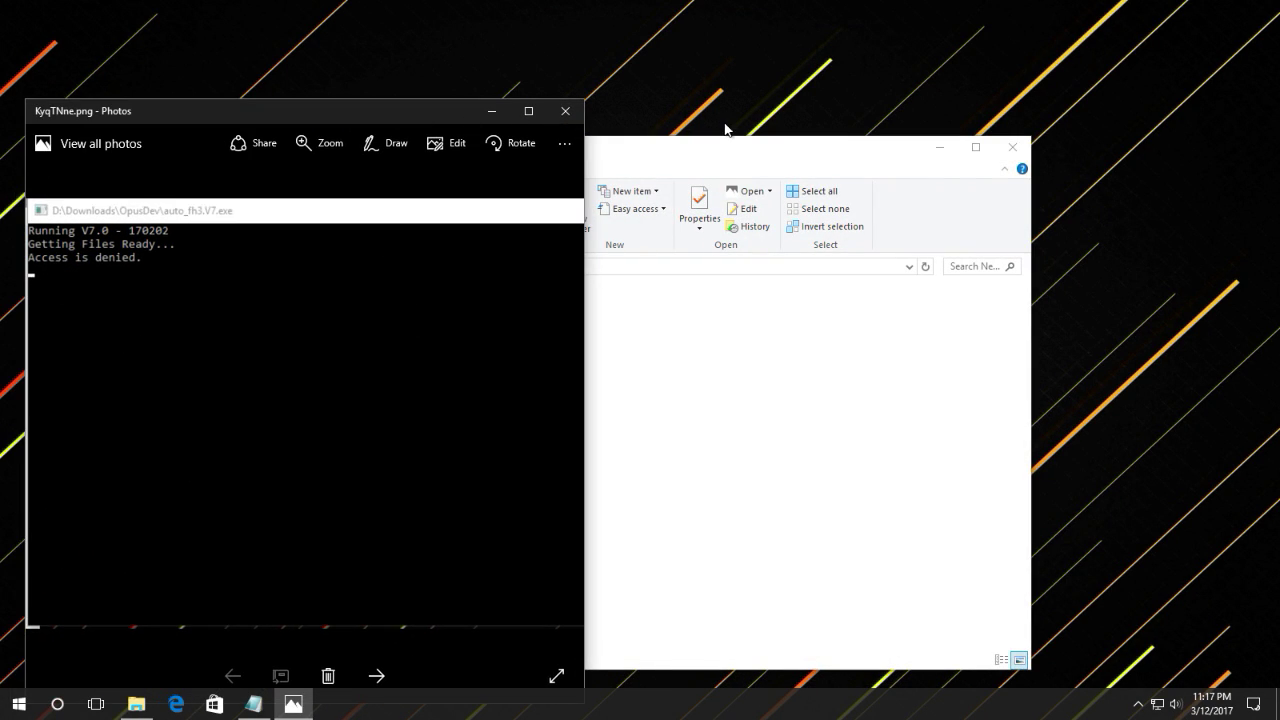
left_click(565, 111)
left_click(720, 374)
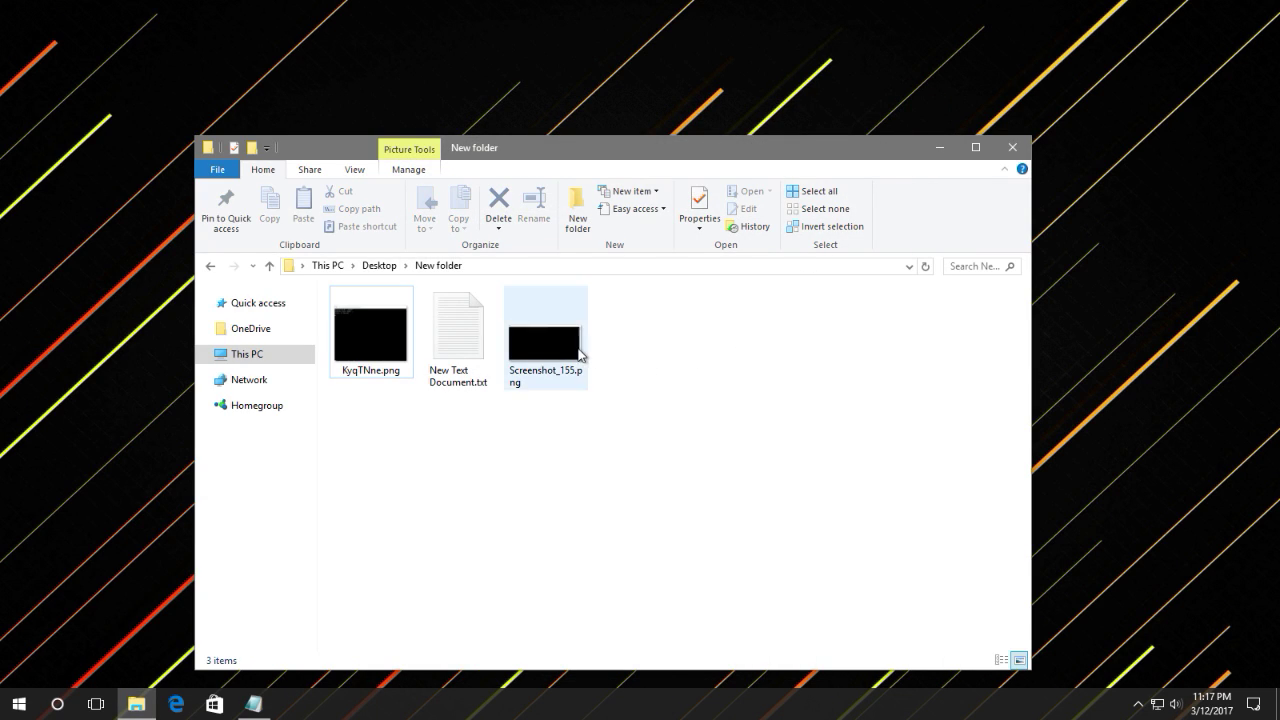
- View Screenshot_155.png enlarged and in a maximised window, close it, and reopen KyqTNne.png
left_click(578, 352)
double_click(578, 352)
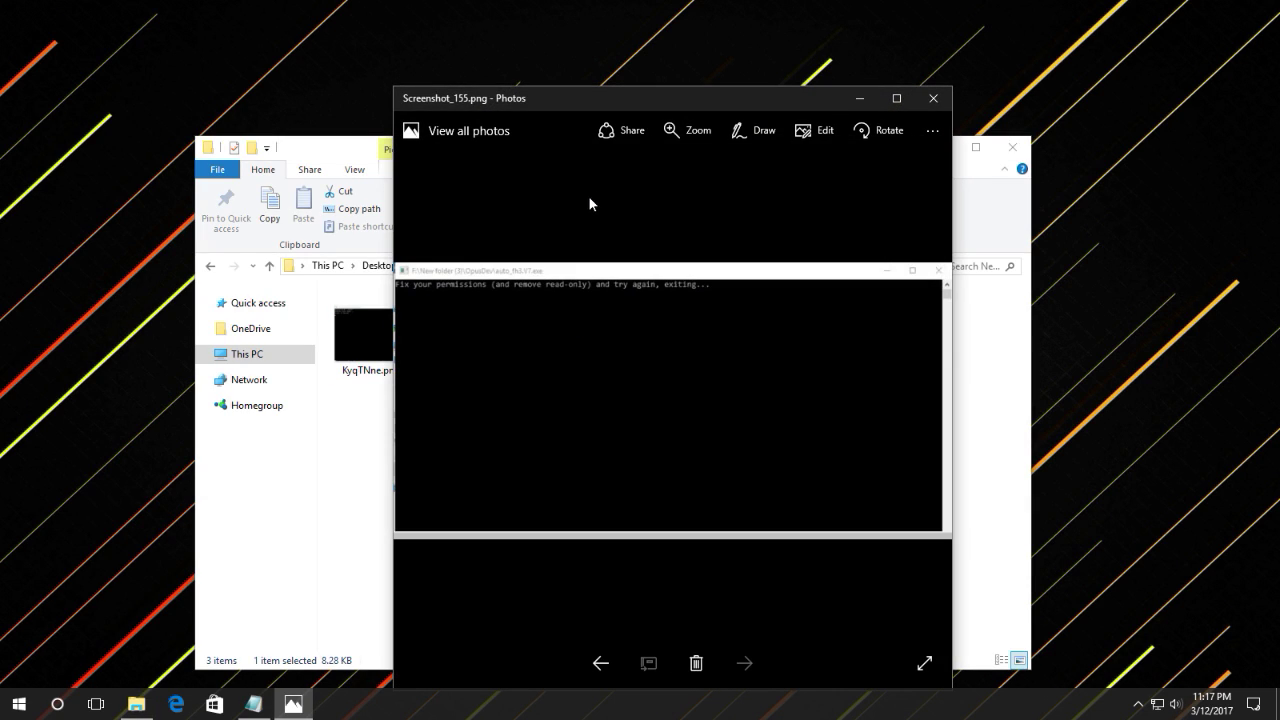
left_click(712, 131)
scroll(722, 256, "left", 5)
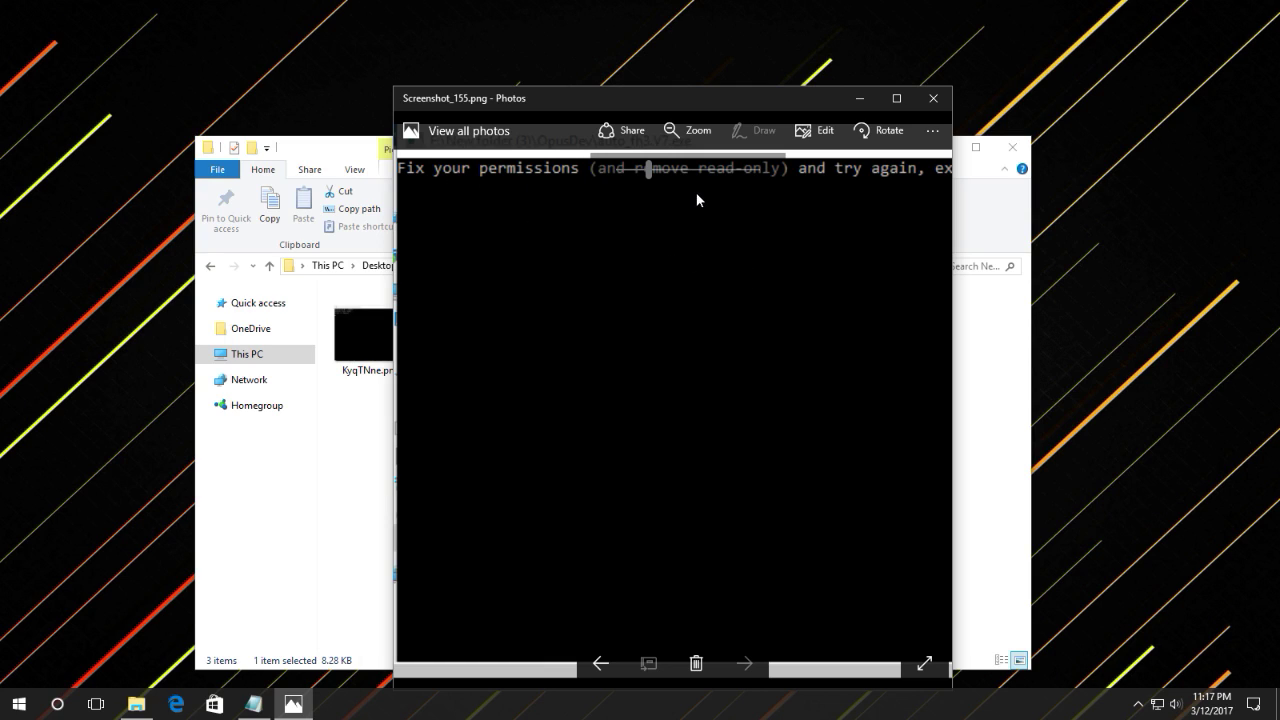
left_click(897, 98)
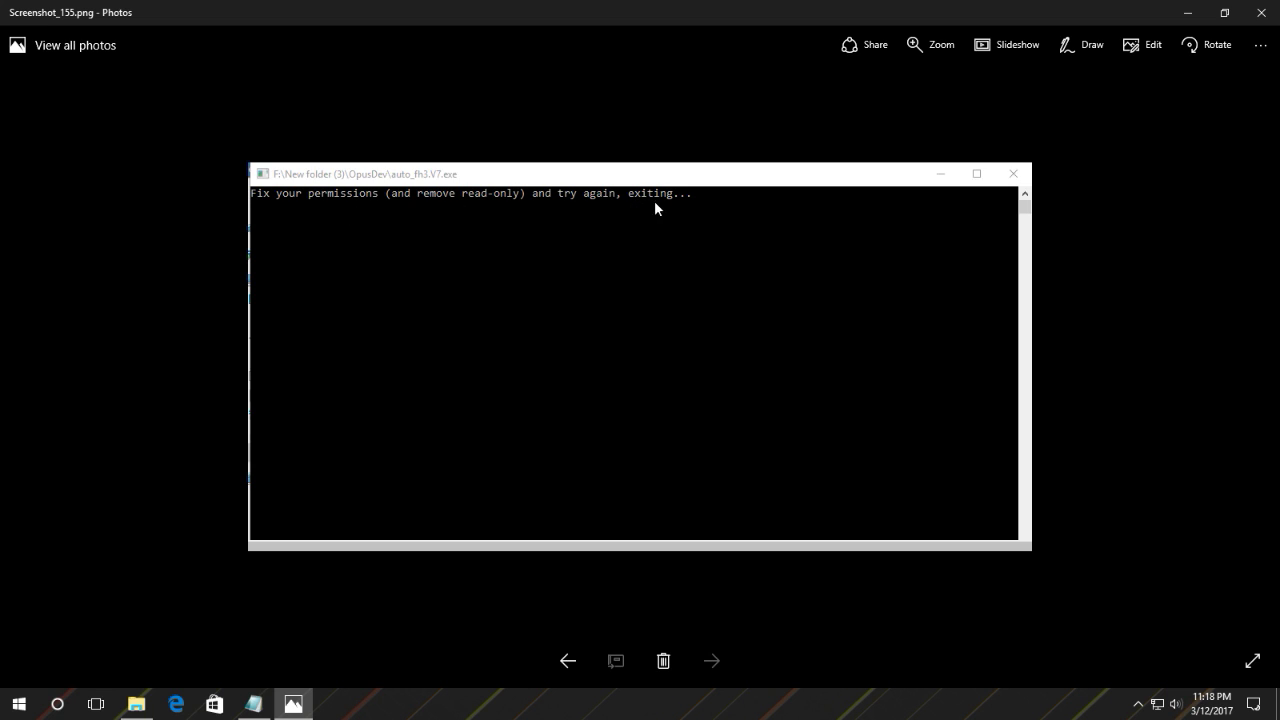
left_click(1224, 12)
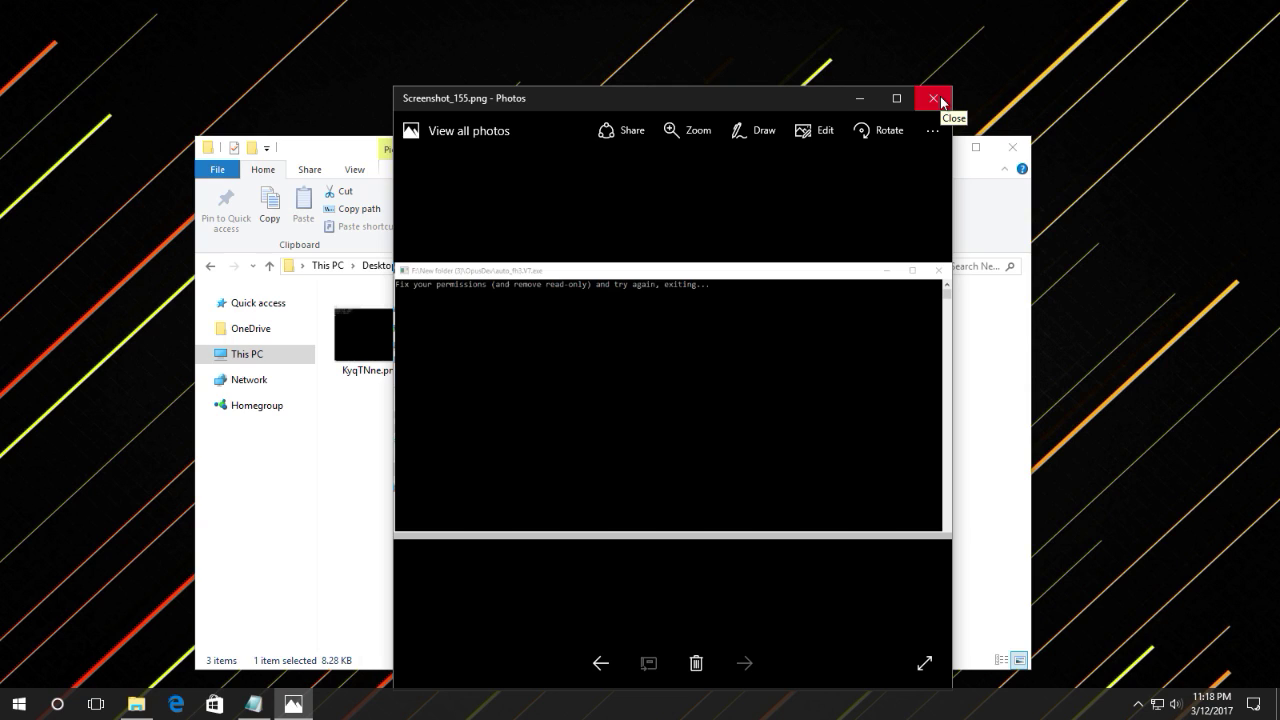
left_click(941, 102)
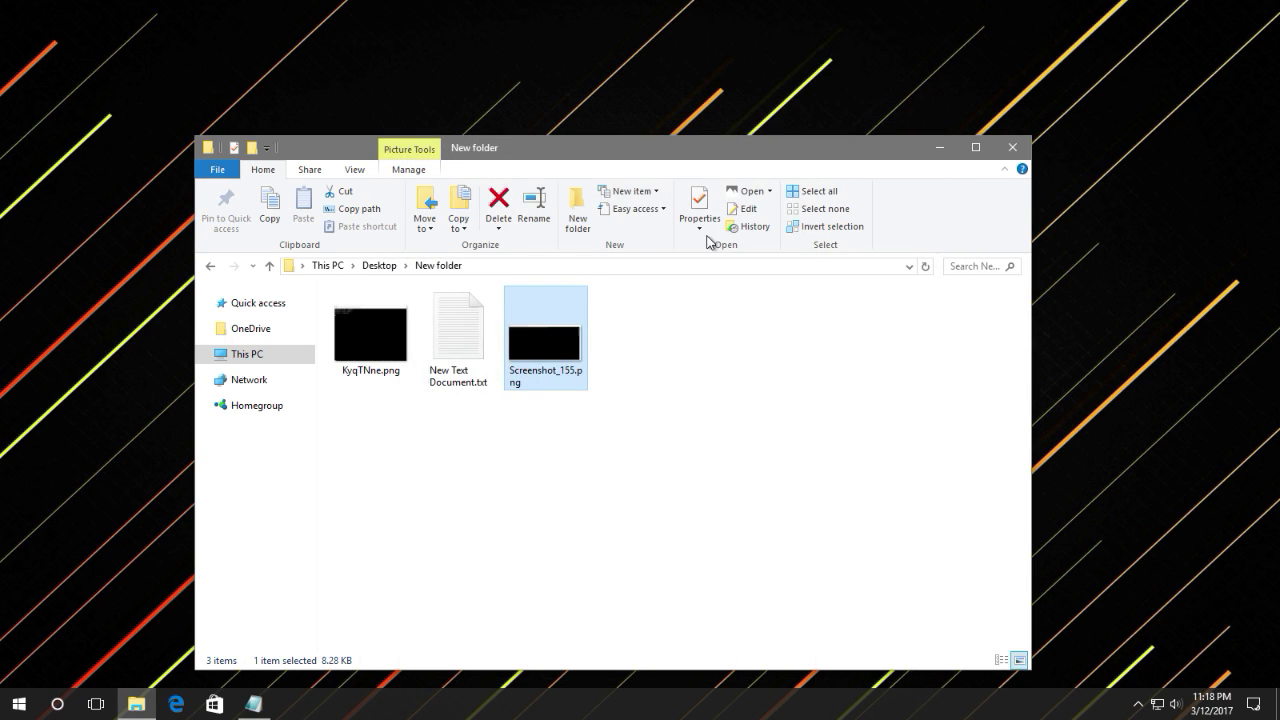
double_click(370, 372)
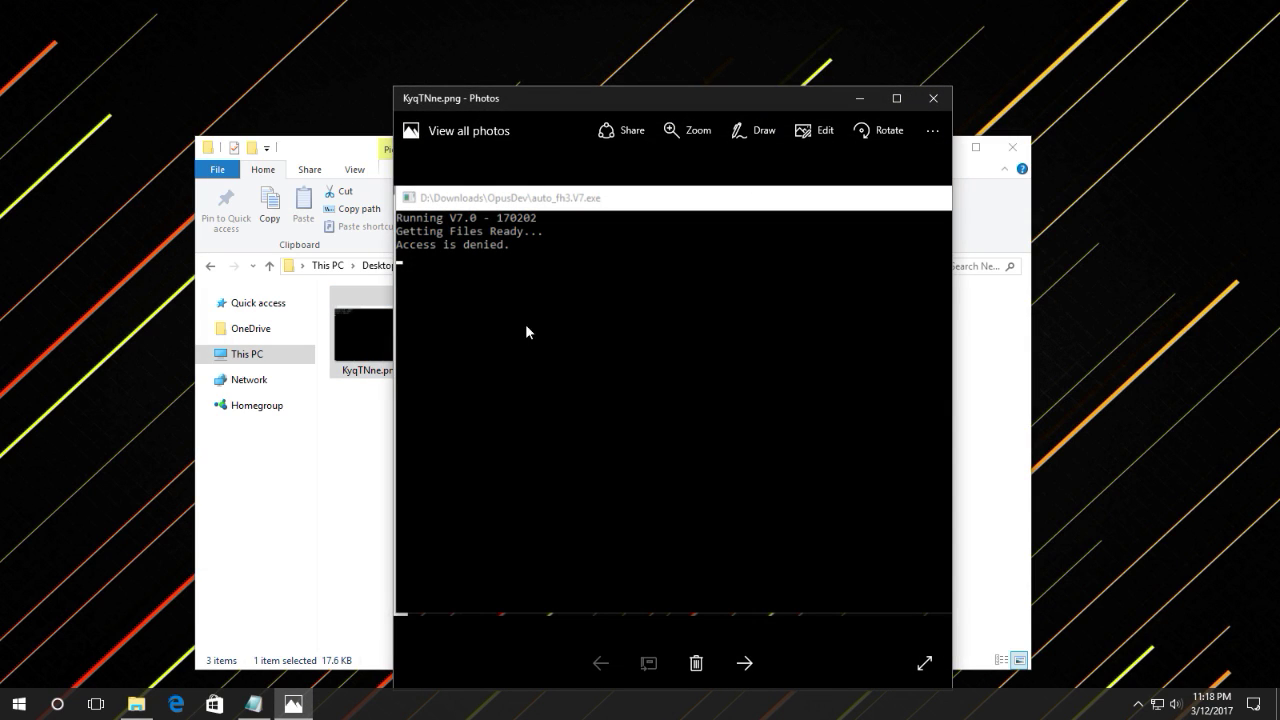
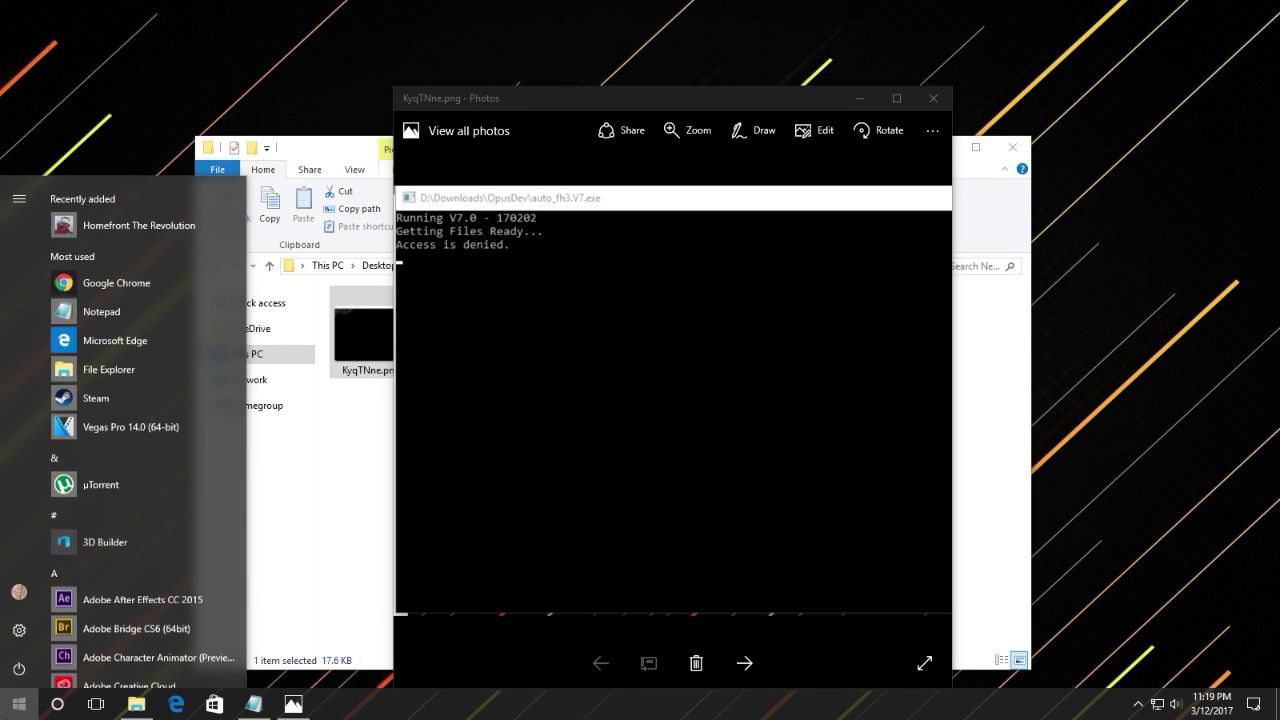
- Check the selected developer mode on the For developers page of Update & security in Windows Settings, and close Settings
left_click(19, 630)
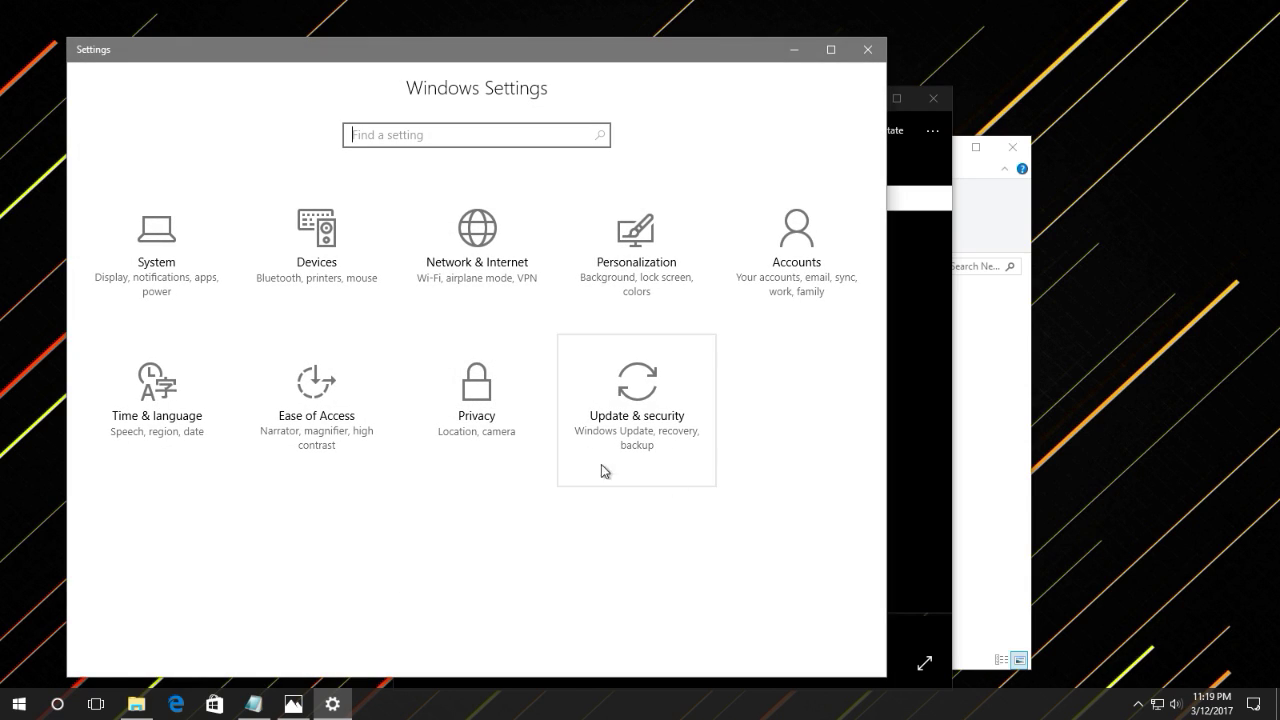
left_click(643, 420)
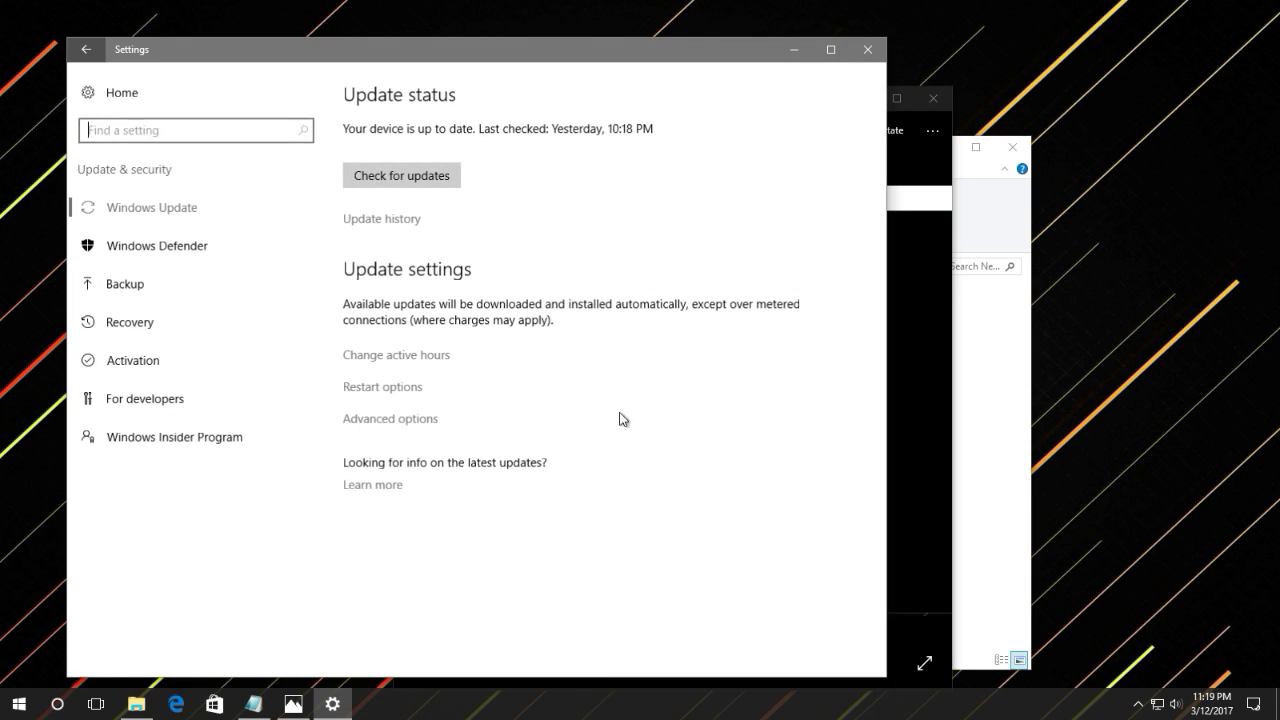
left_click(157, 402)
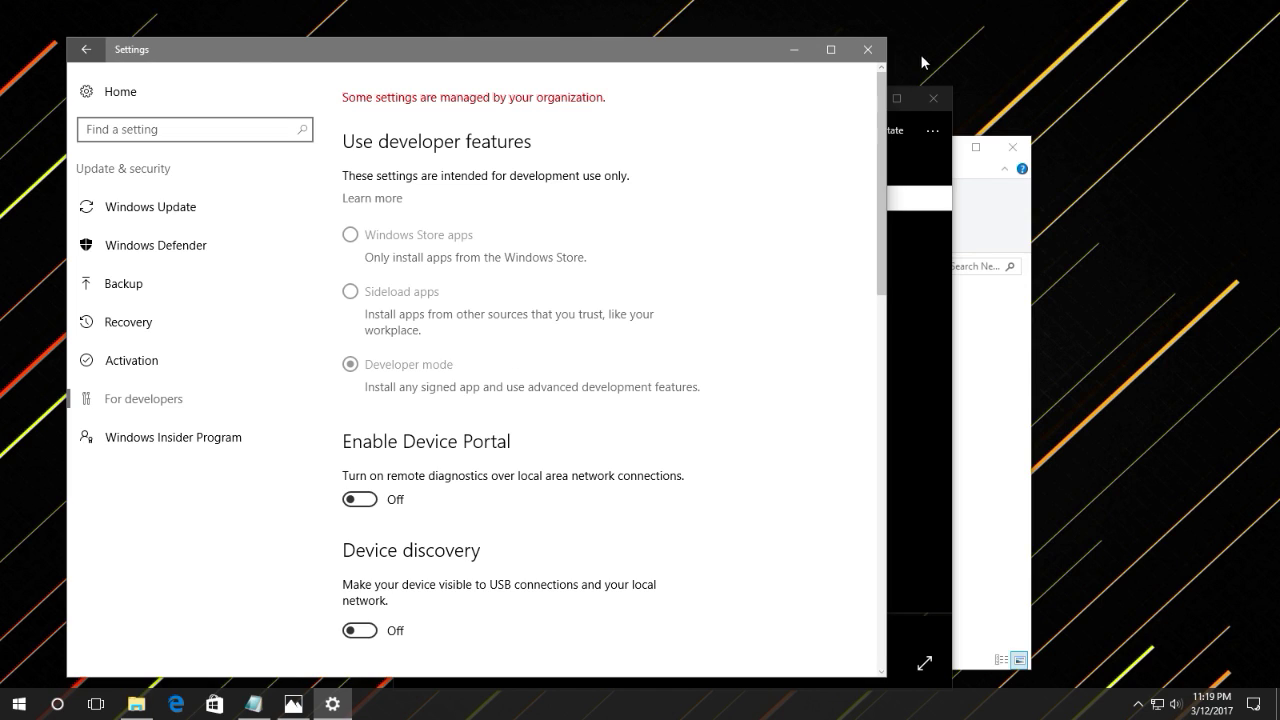
left_click(867, 49)
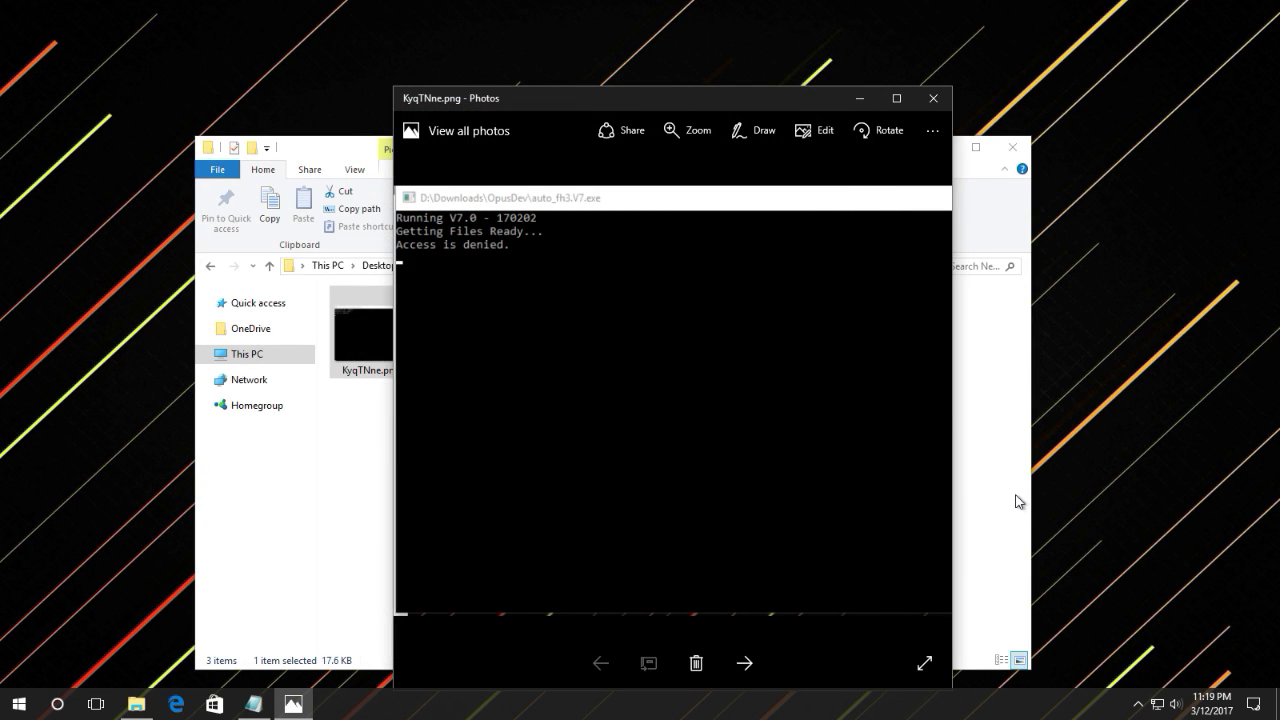
- Show the hidden notification area icons to check the Windows Defender icon
left_click(1137, 706)
left_click(1137, 708)
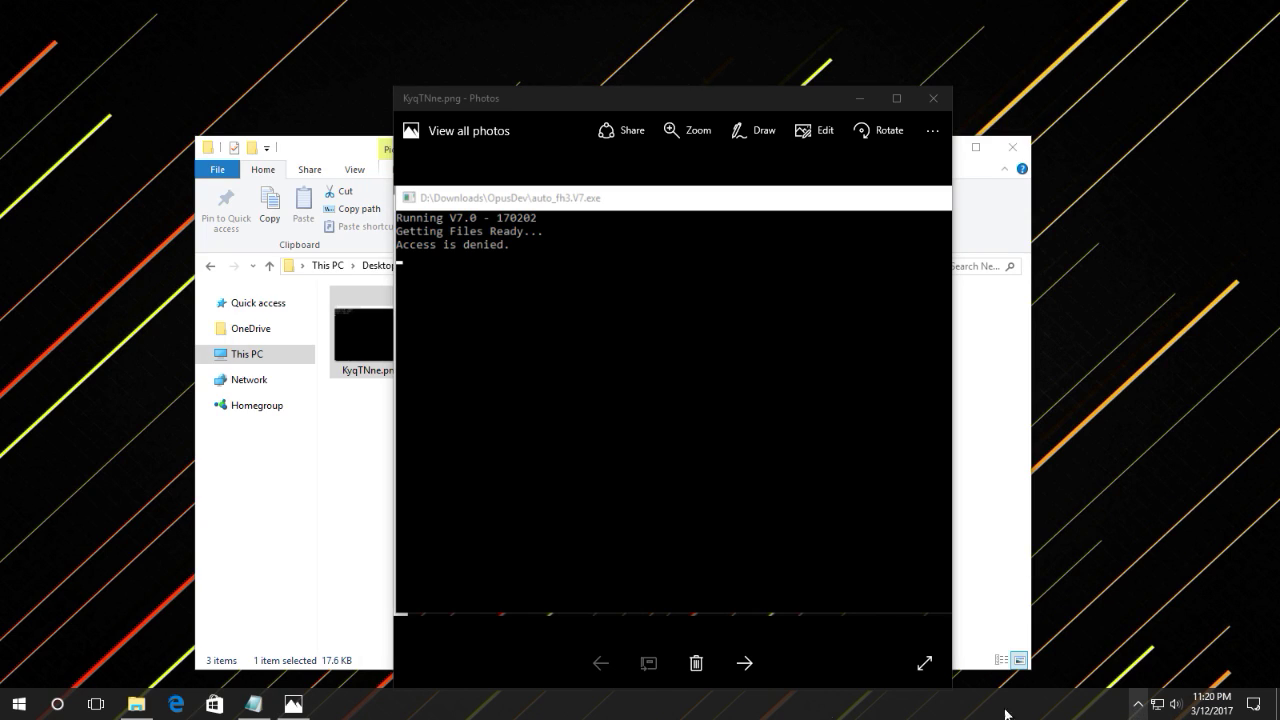
left_click(1137, 705)
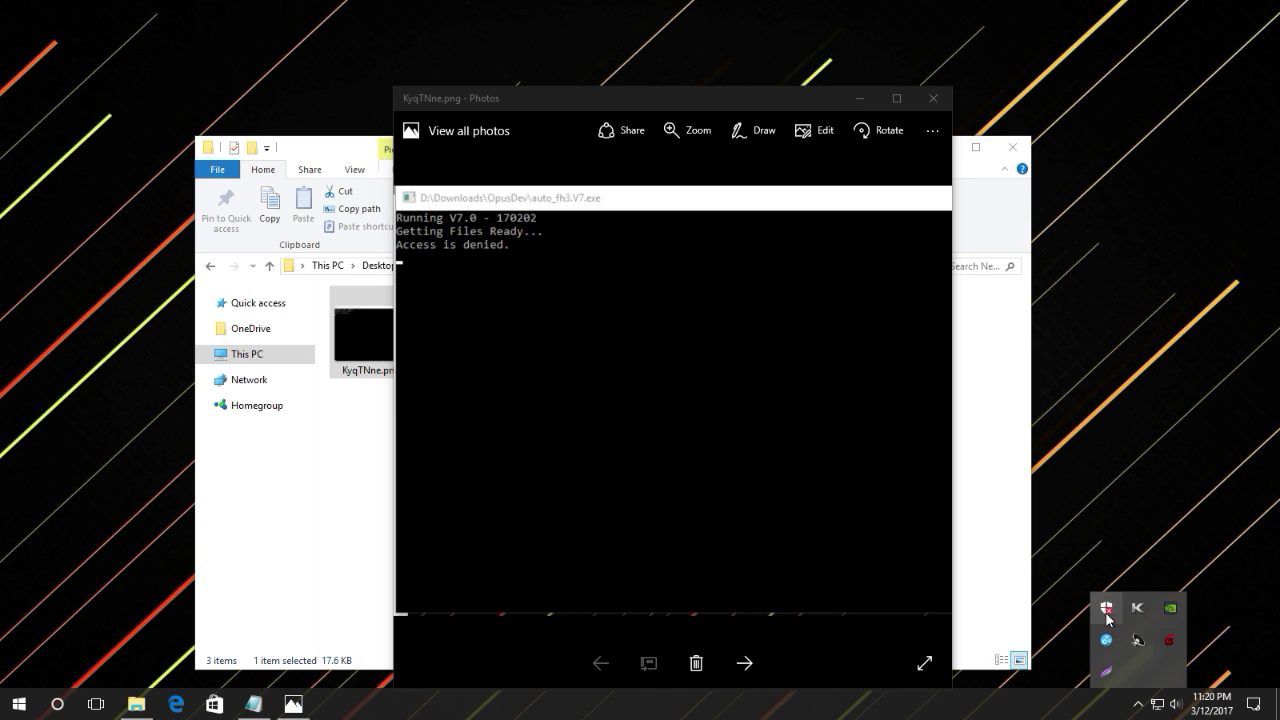
- Search Windows for "defe", open Windows Defender, and show its protection settings
left_click(57, 704)
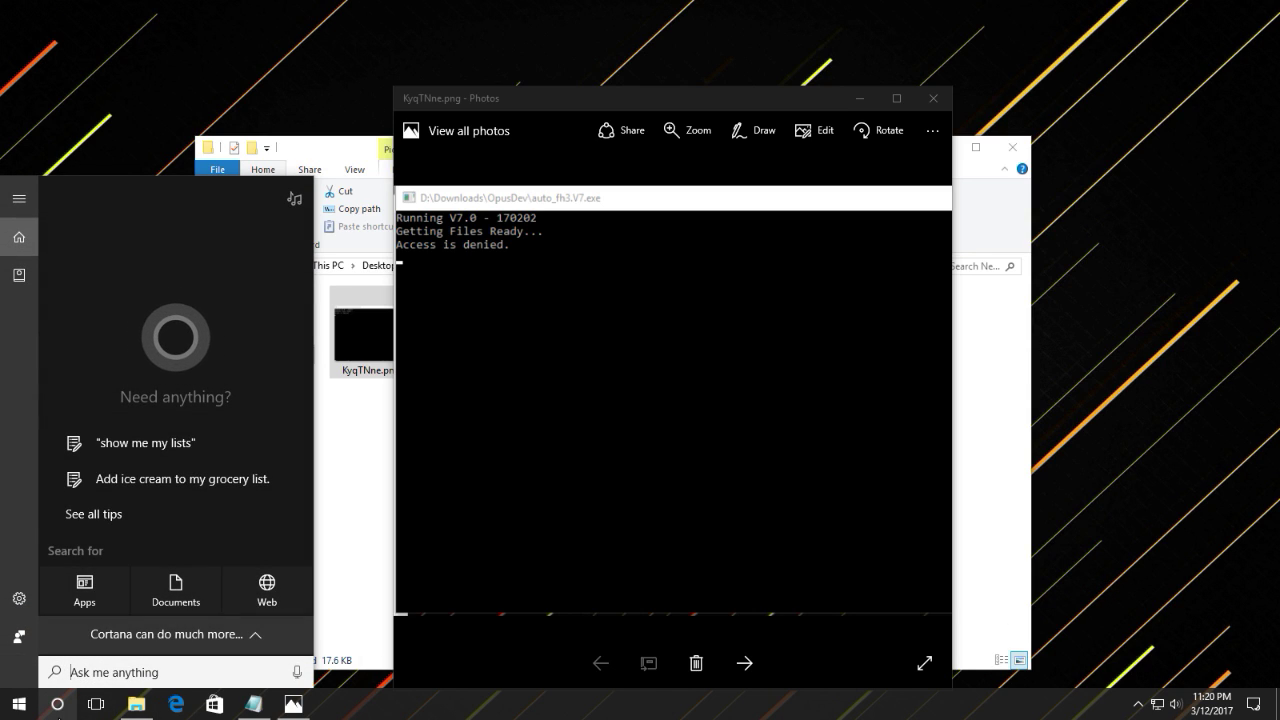
type("d")
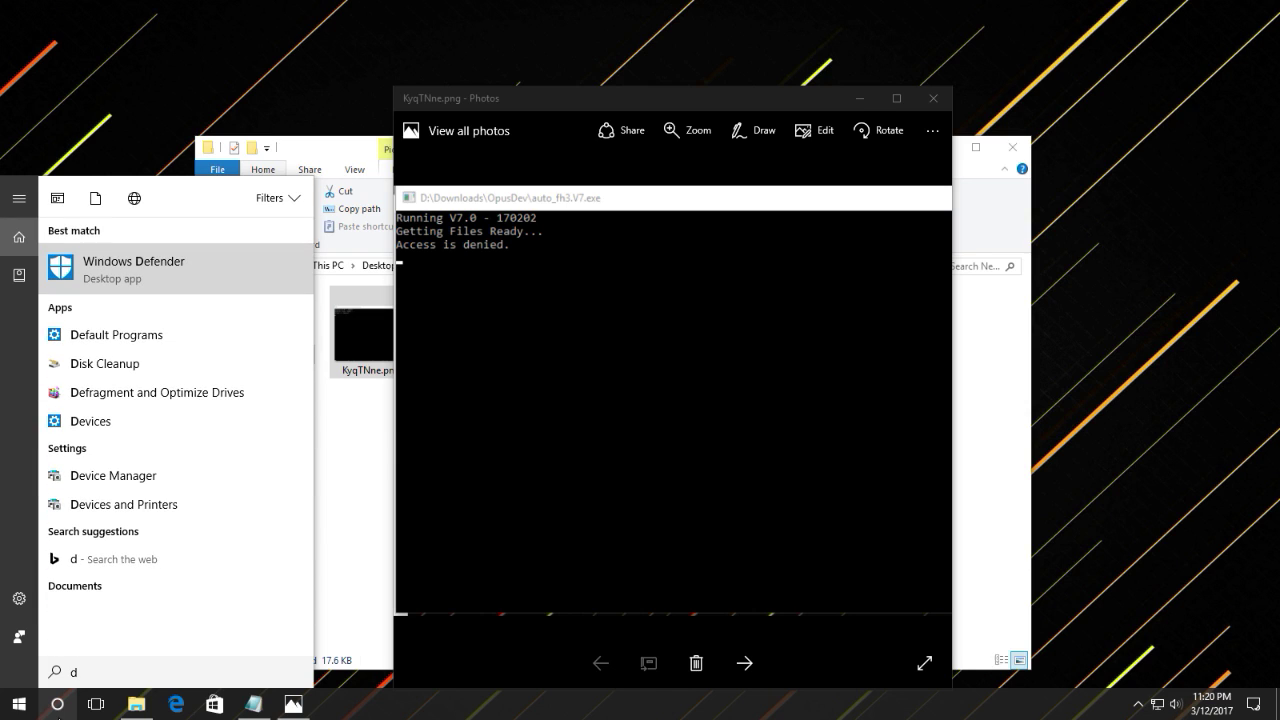
type("efe")
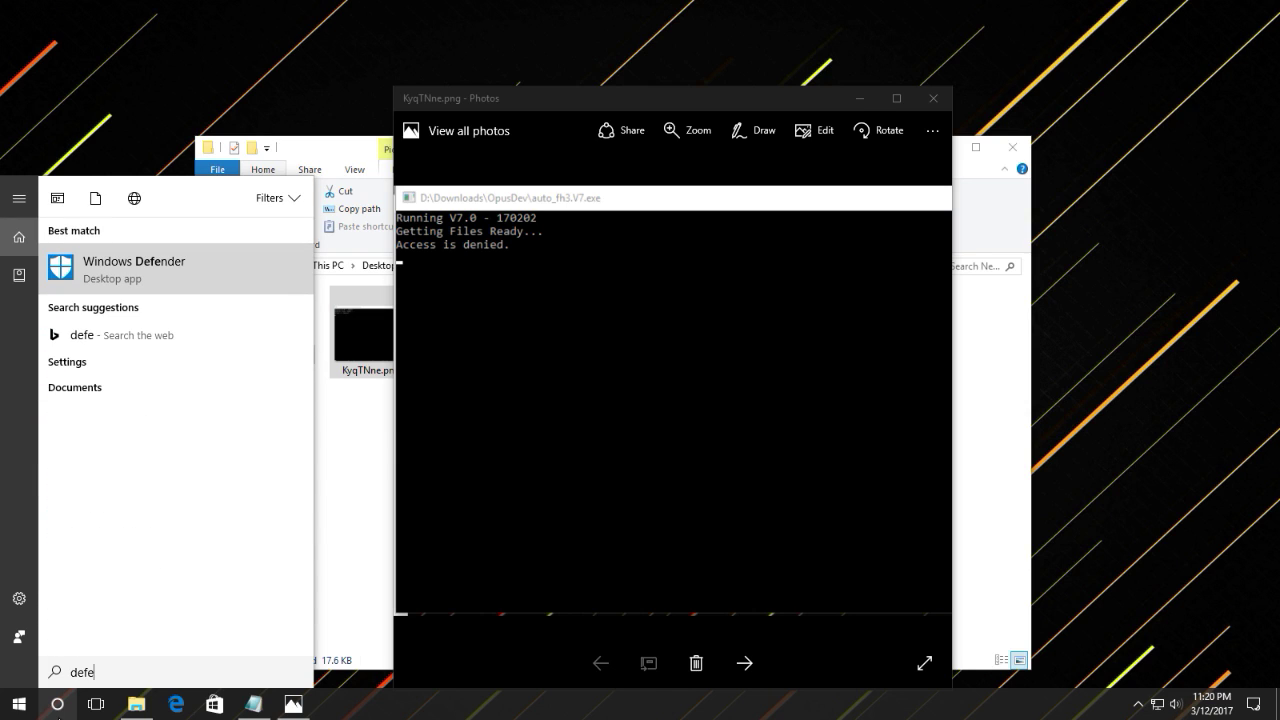
key("Return")
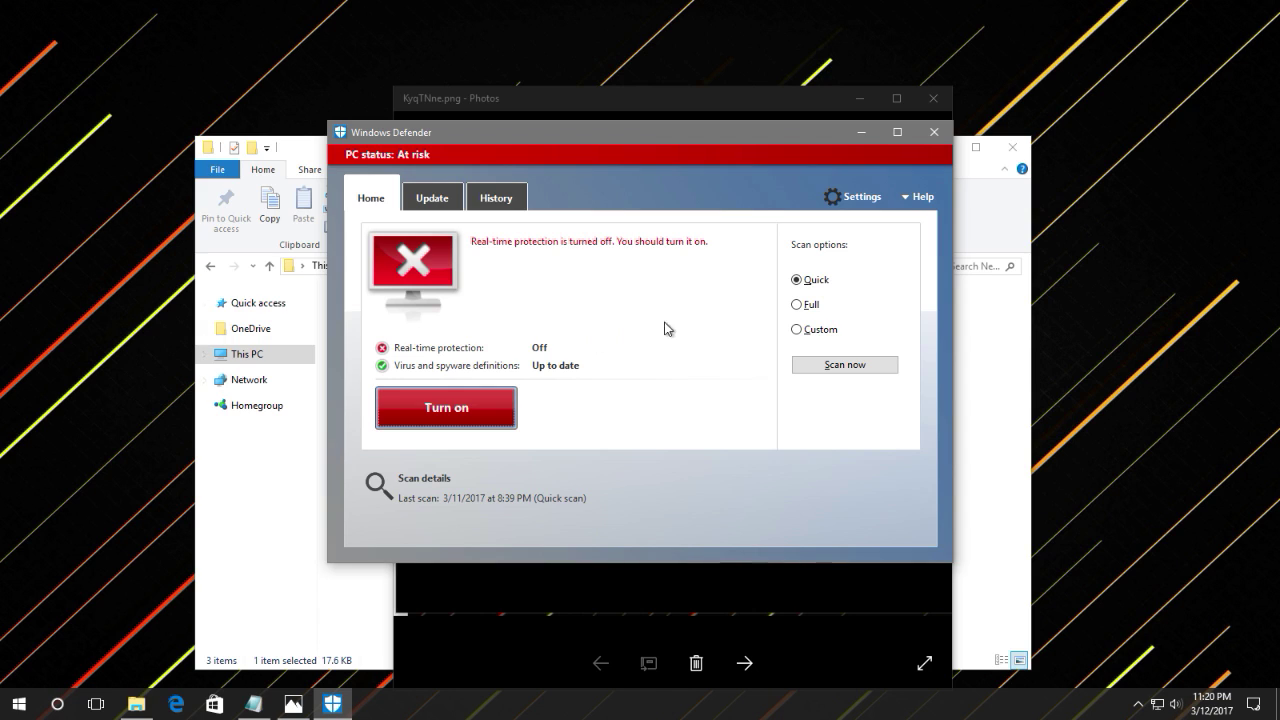
left_click(851, 204)
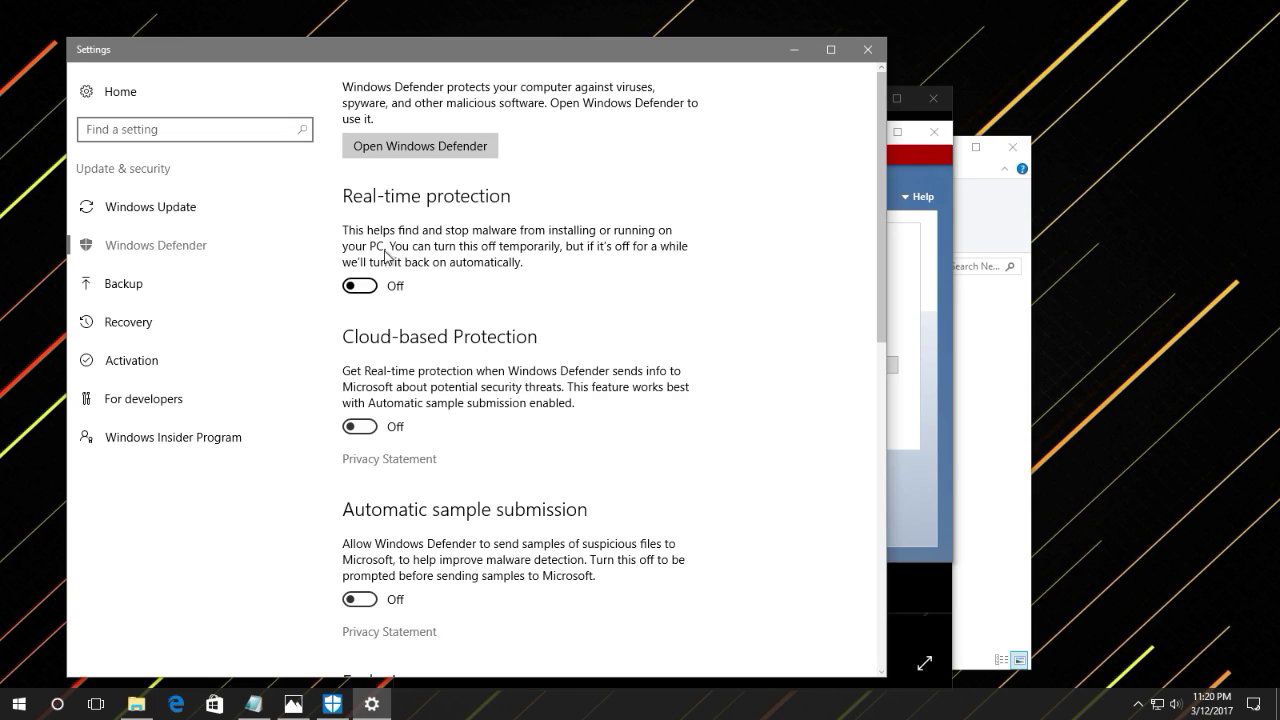
- Switch Real-time protection on and back off, and close the Settings and Windows Defender windows
left_click(359, 287)
left_click(359, 287)
left_click(868, 49)
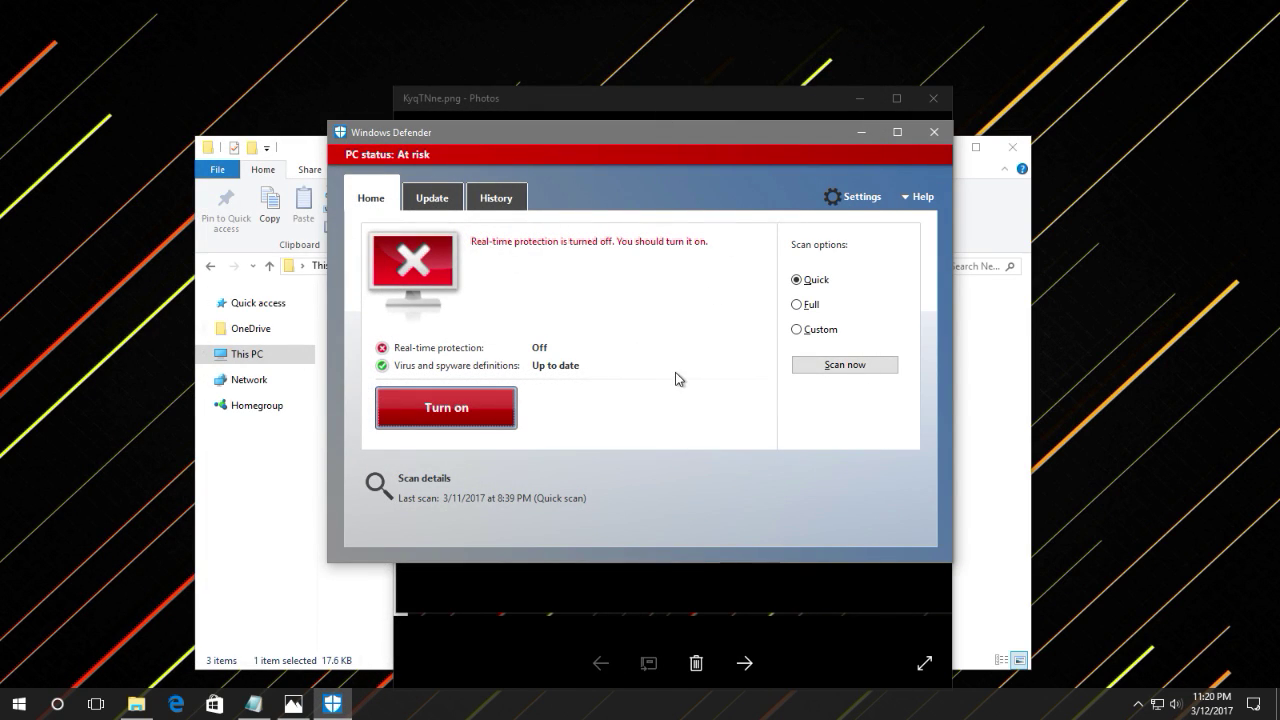
left_click(934, 133)
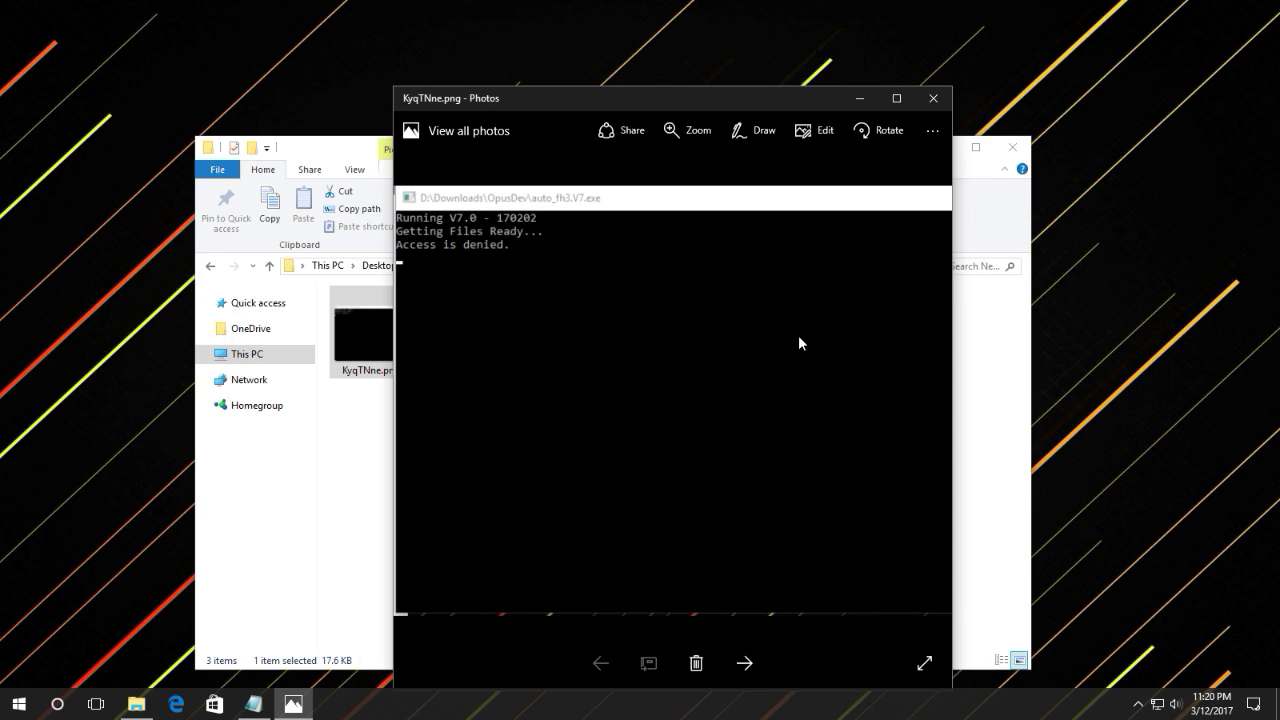
- Show the next error image, Screenshot_155.png, minimise the image viewer, and clear the file selection in New folder
left_click(744, 662)
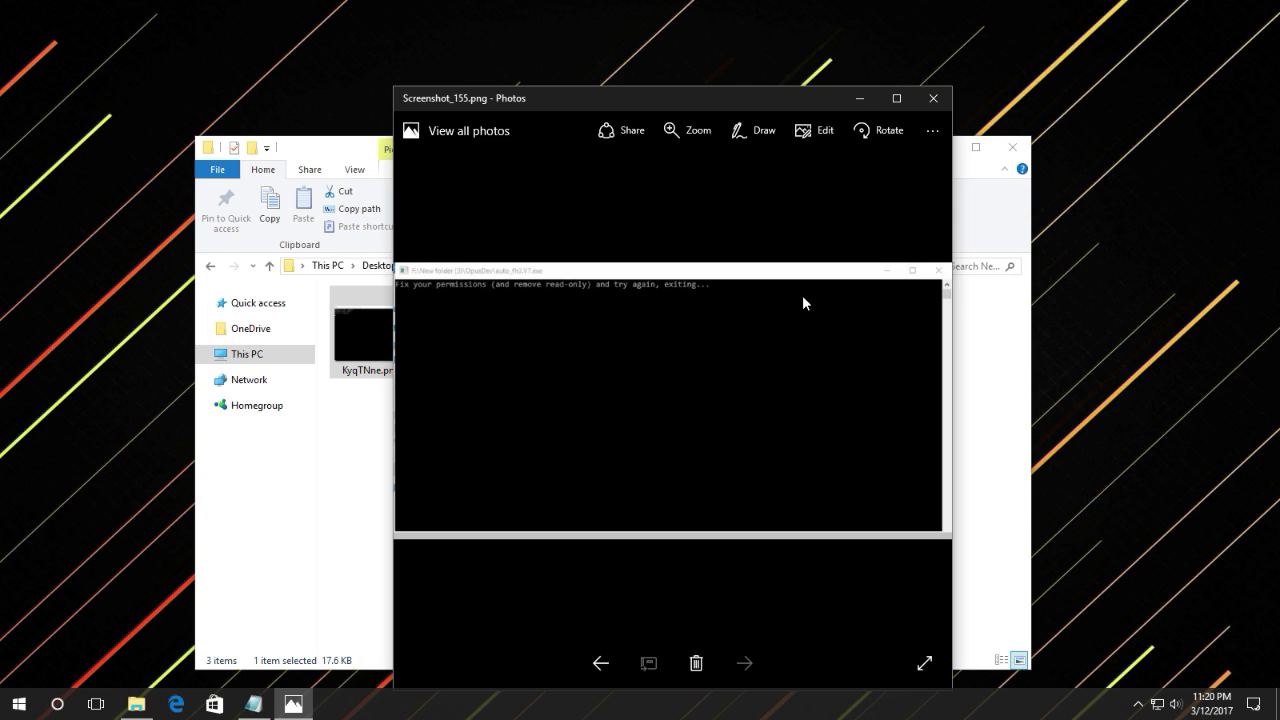
left_click(862, 97)
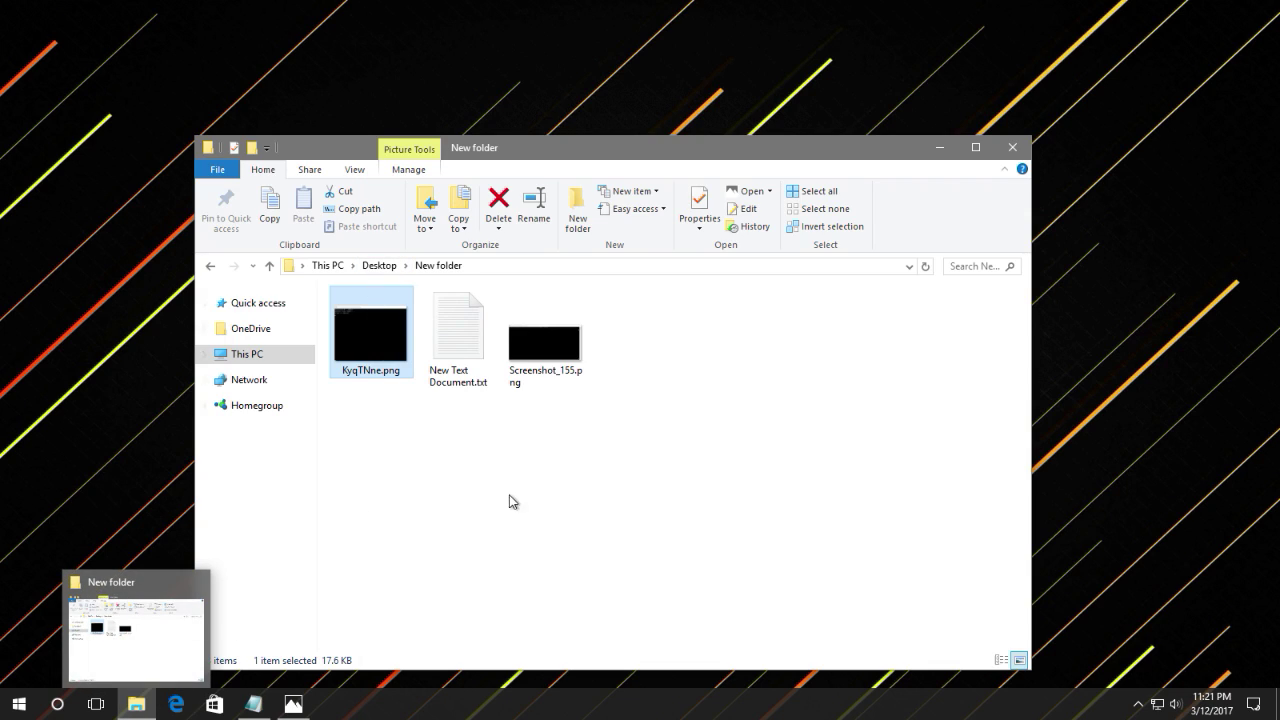
left_click(492, 440)
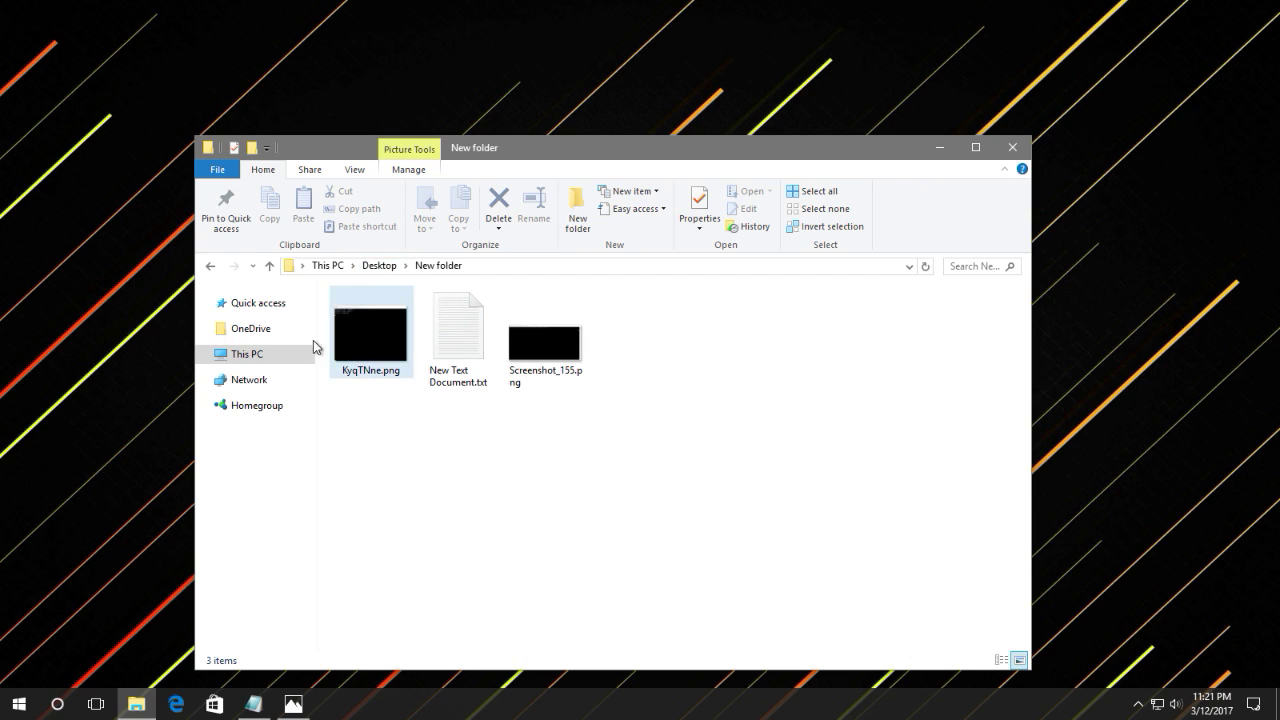
- Open the OpusDev folder on the New Volume (Q:) drive
left_click(256, 358)
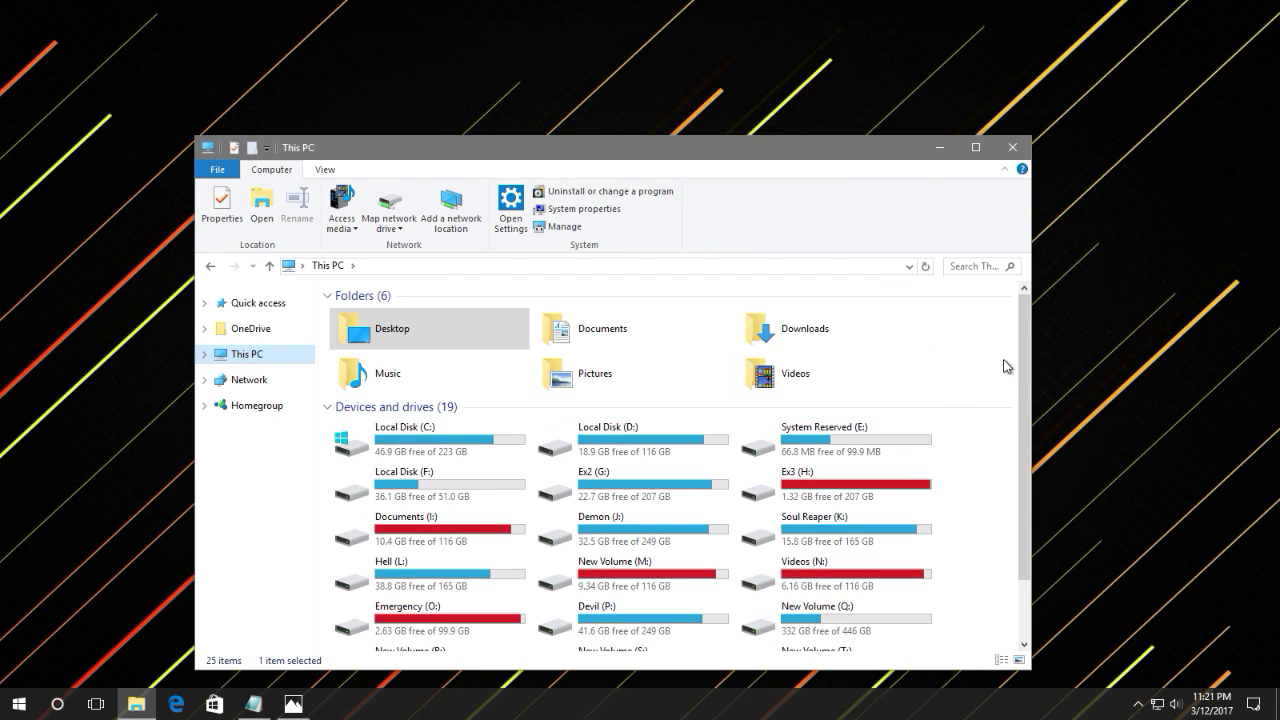
scroll(1023, 357, "down", 2)
double_click(853, 540)
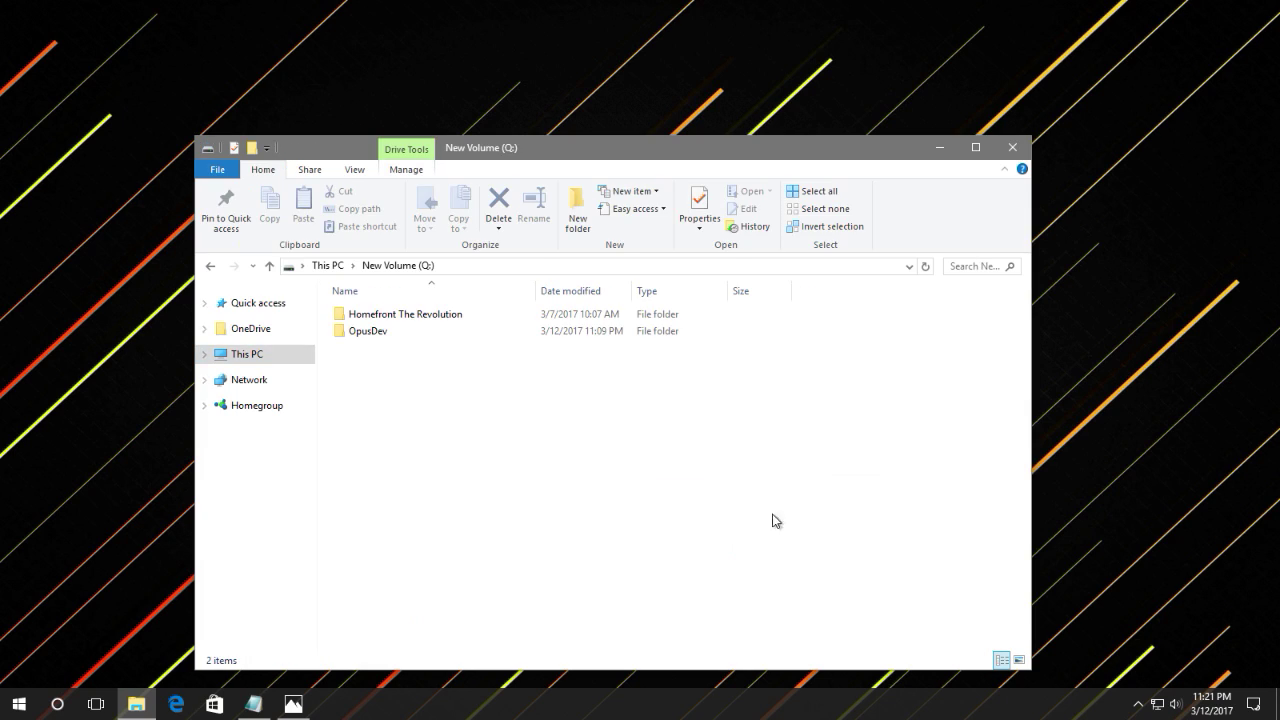
double_click(383, 334)
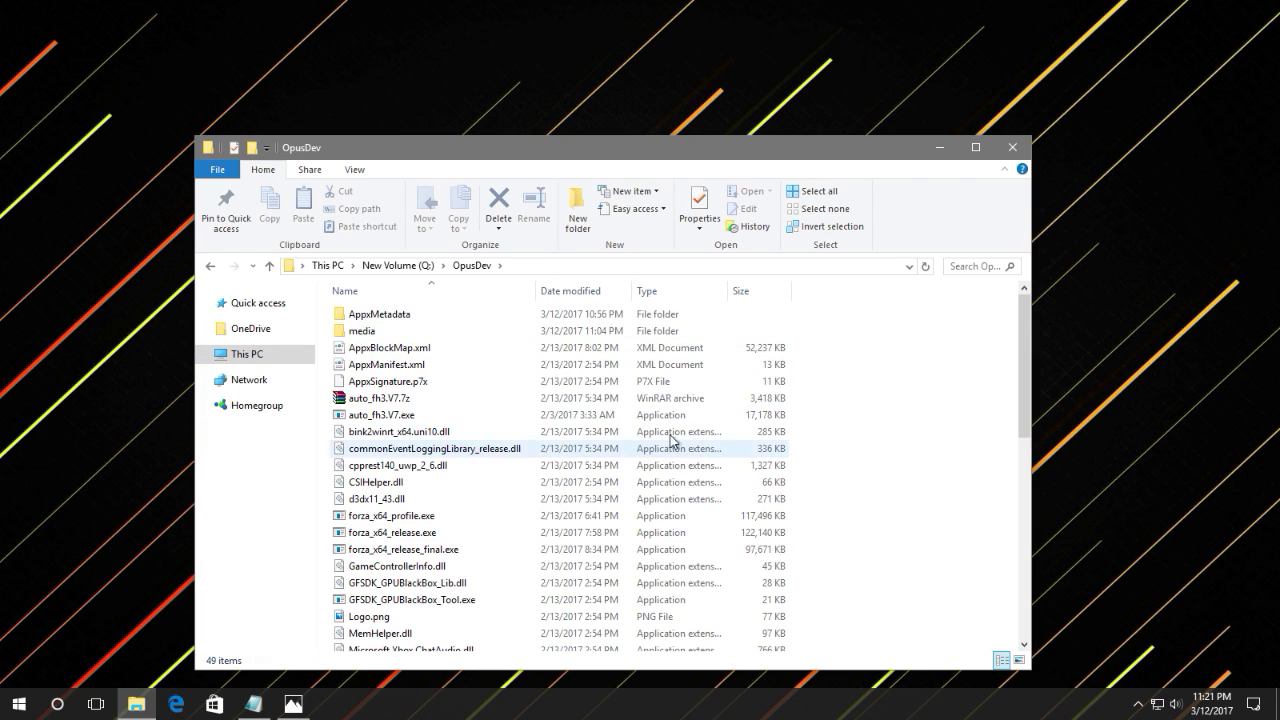
- Inspect the general properties of the OpusDev folder, including its size and attributes, and close the properties
scroll(1013, 374, "down", 1)
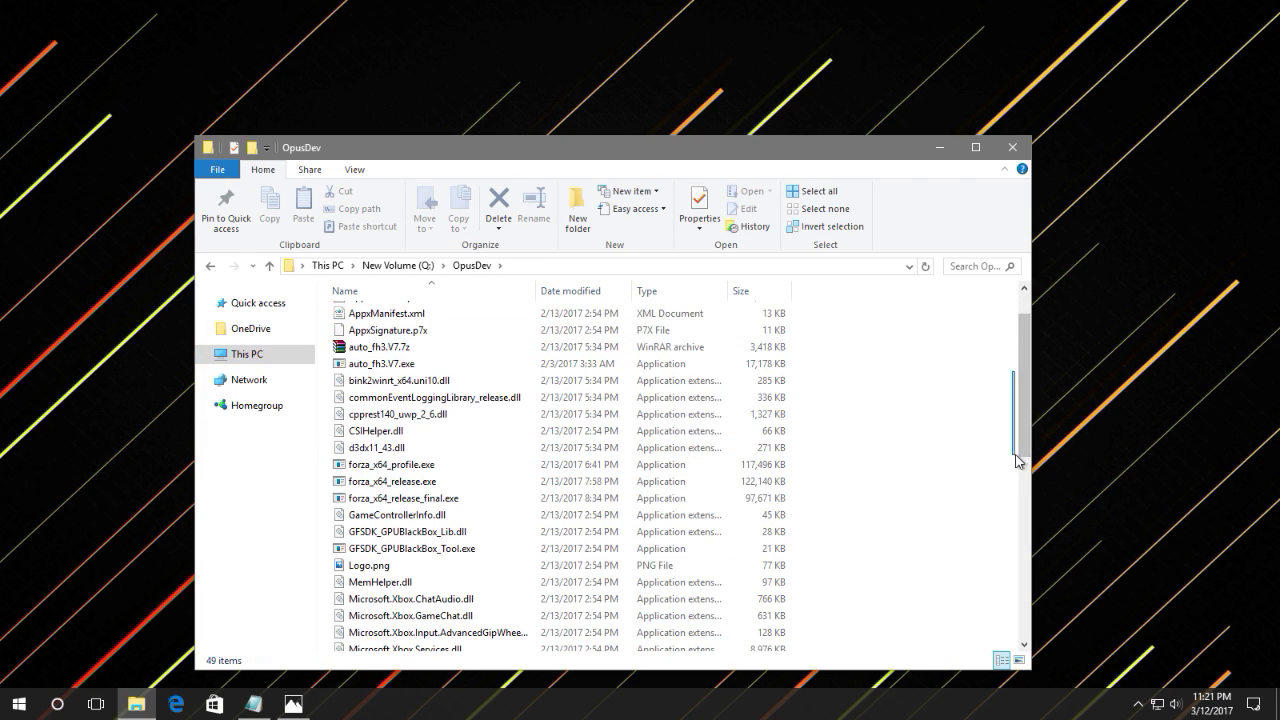
right_click(916, 646)
left_click(940, 620)
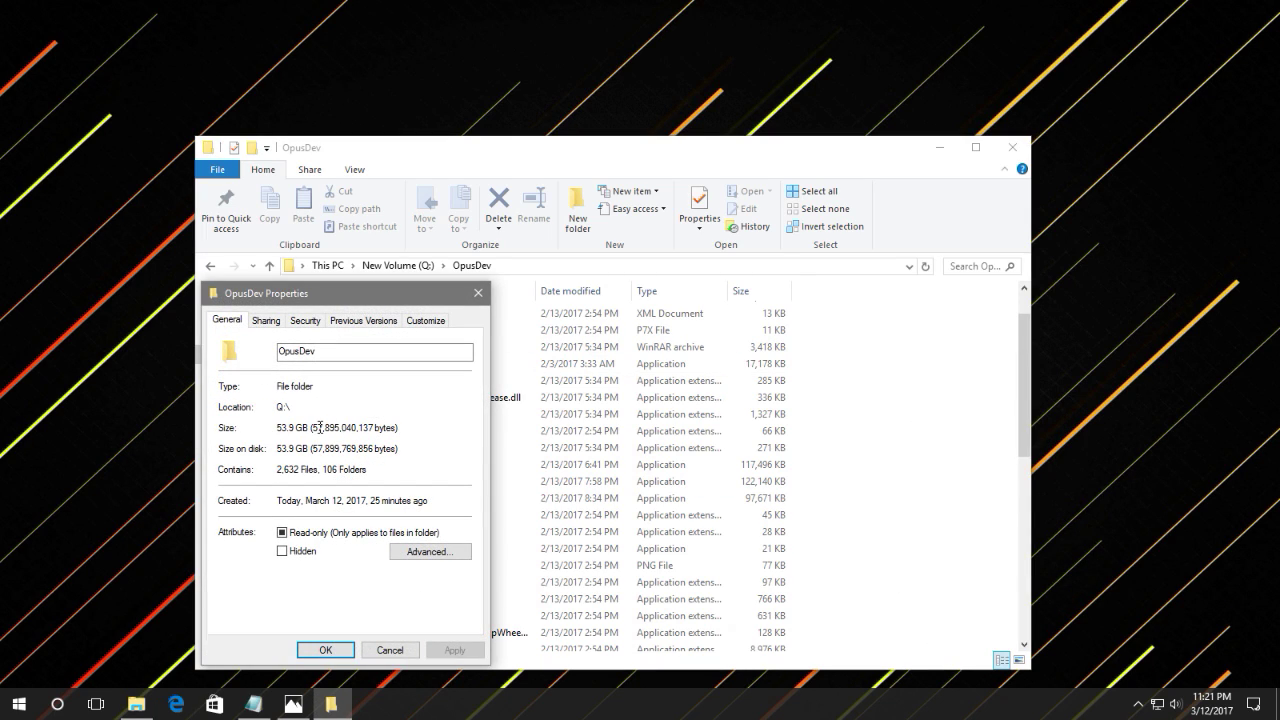
left_click(477, 294)
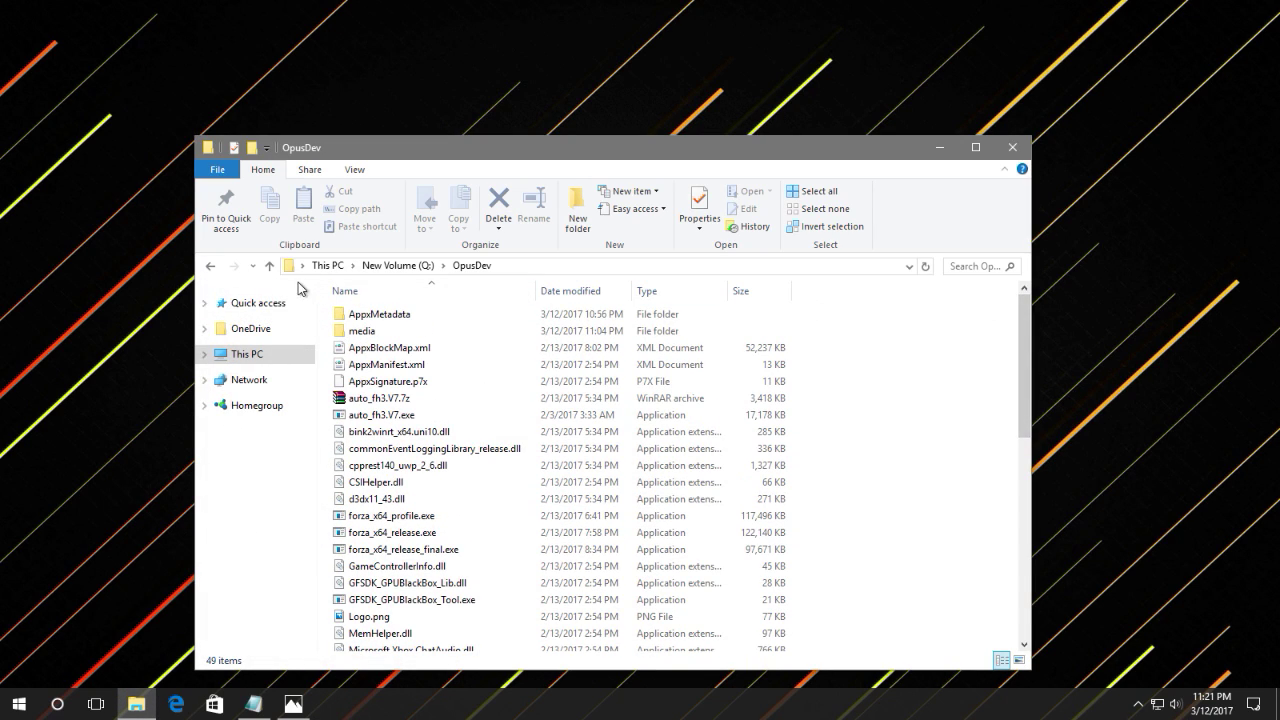
- Remove the read-only attribute from the OpusDev folder on New Volume (Q:), its subfolders and files, and close its properties
left_click(269, 266)
right_click(372, 330)
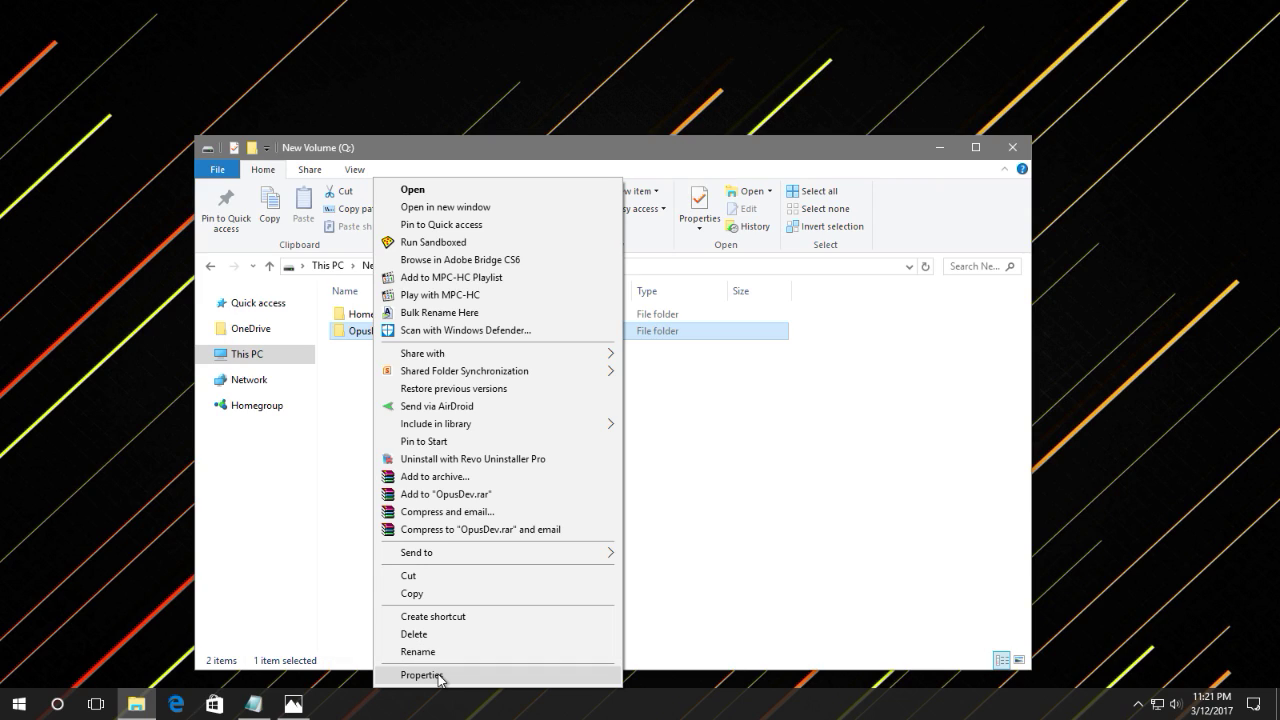
right_click(347, 332)
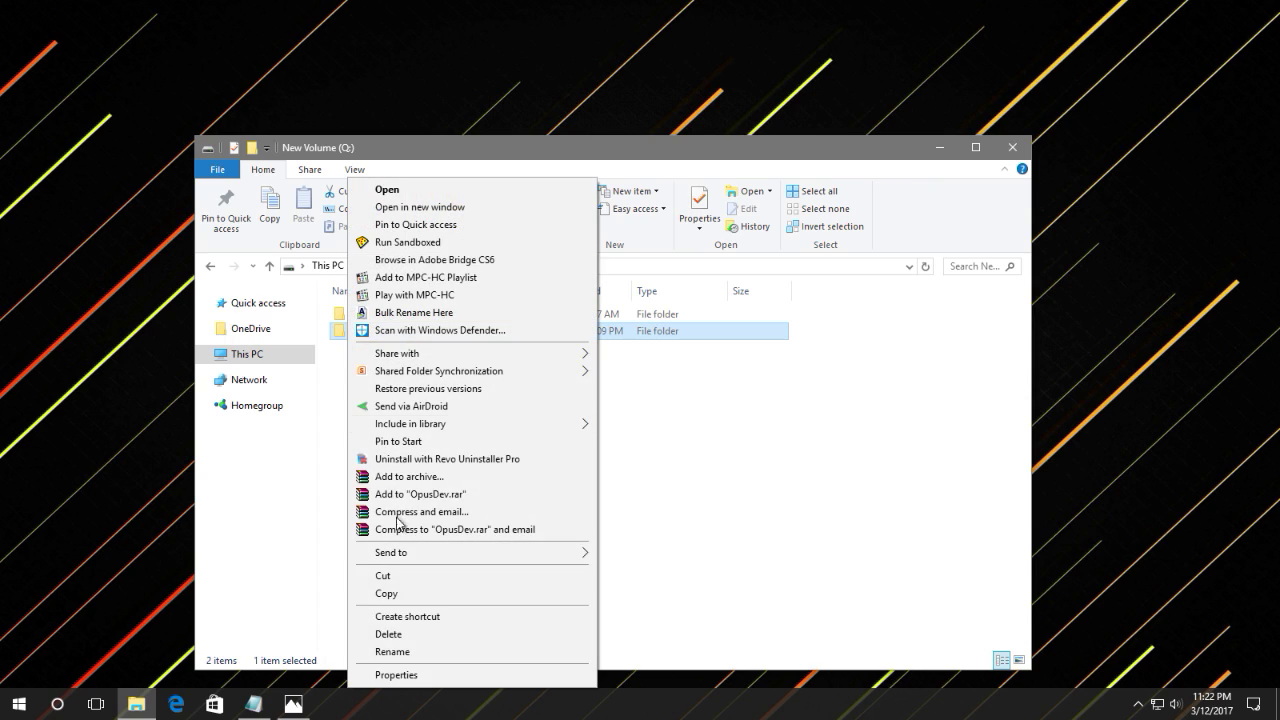
left_click(420, 675)
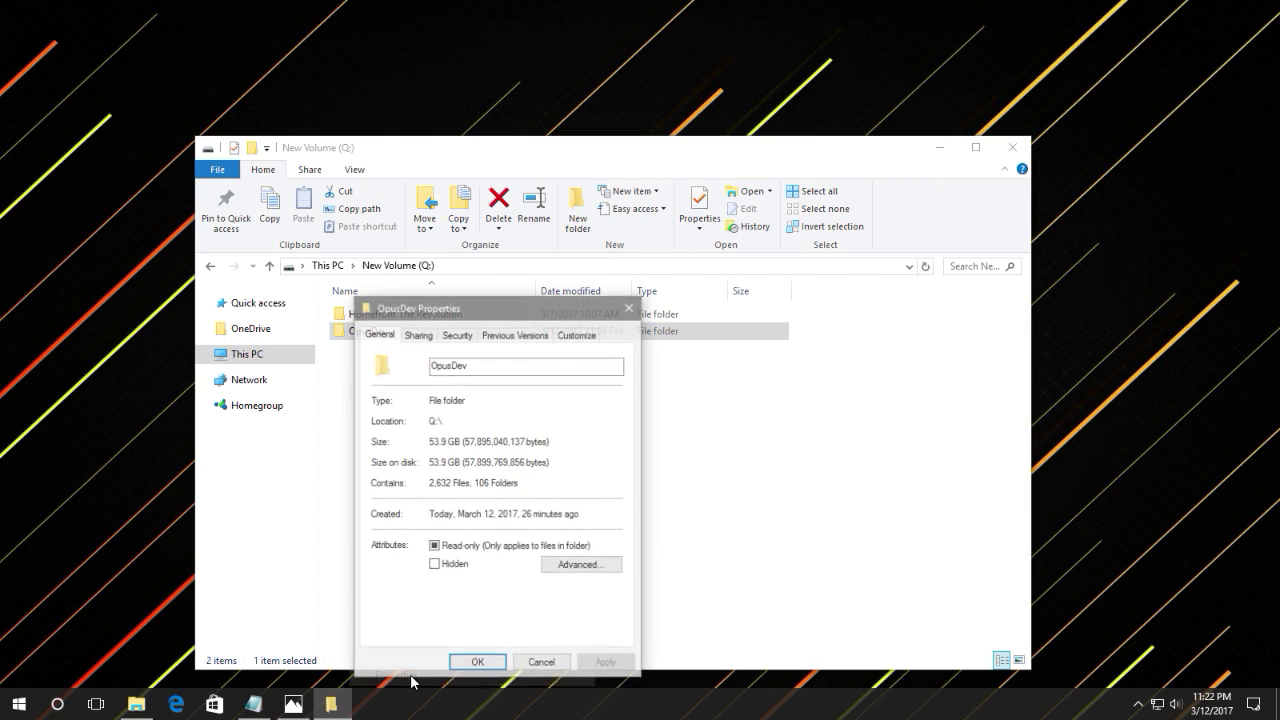
left_click(434, 547)
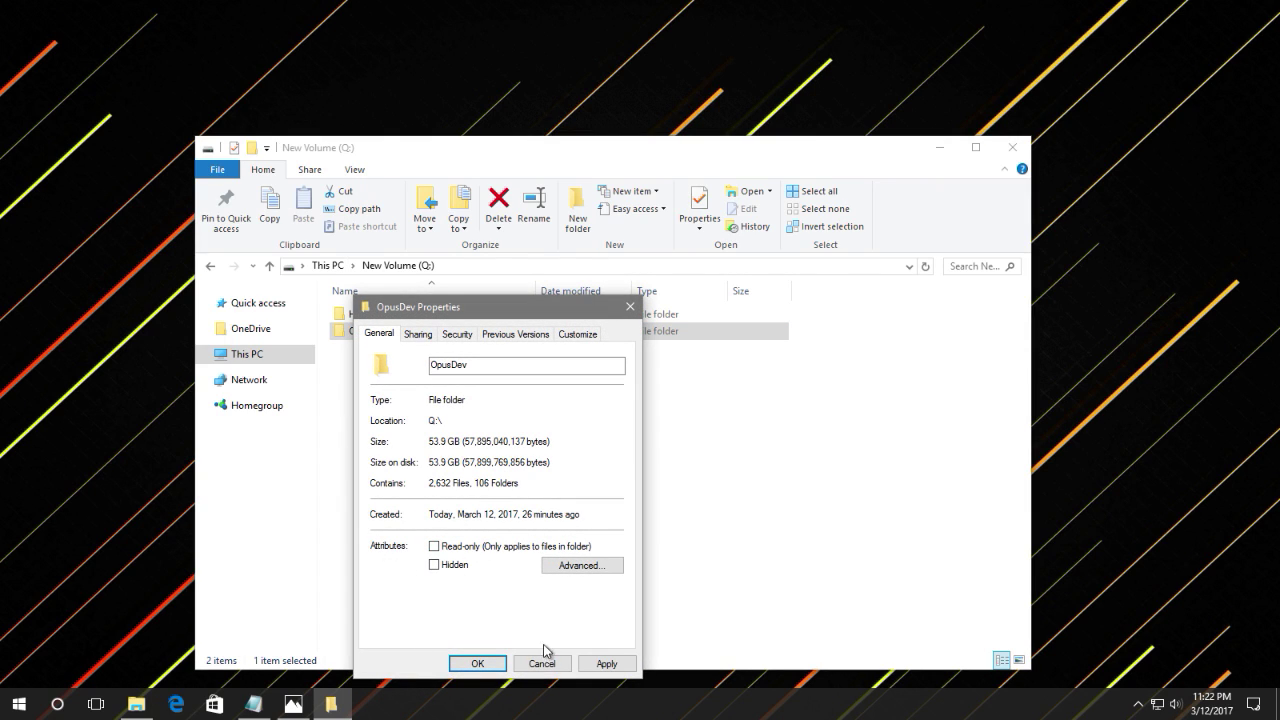
left_click(607, 664)
left_click(578, 509)
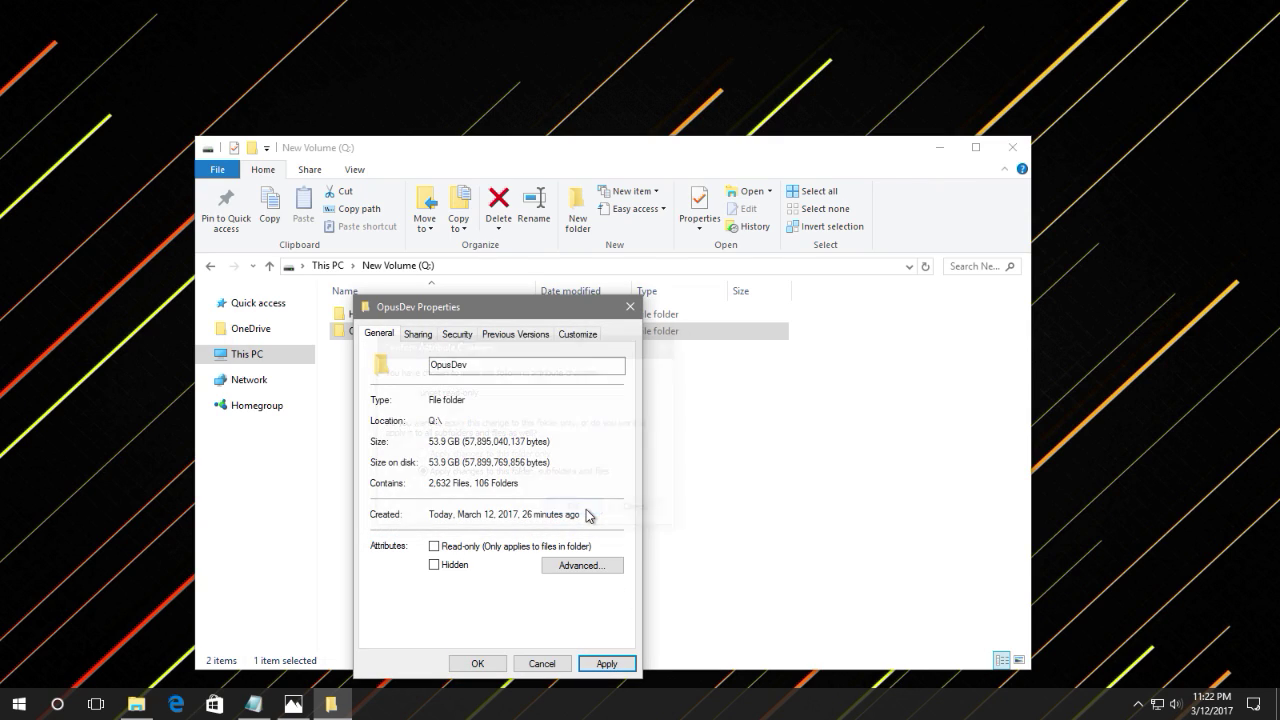
left_click(468, 663)
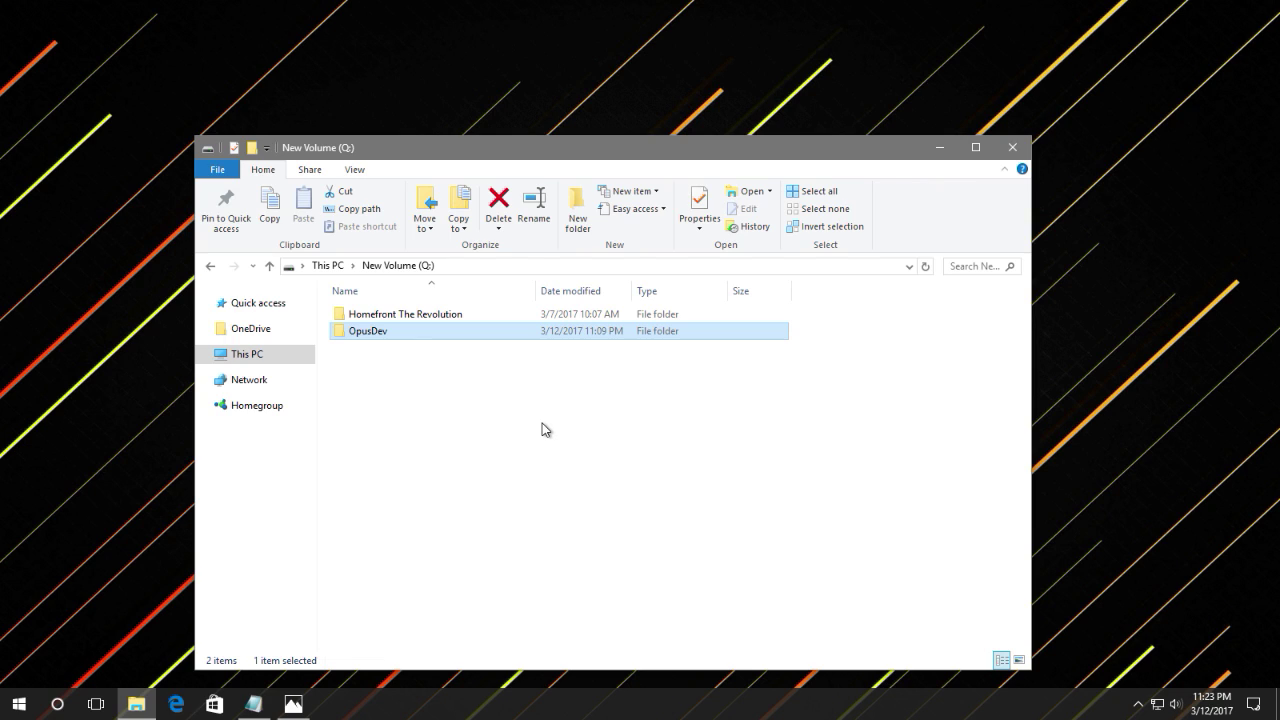
- Open the advanced security settings of the OpusDev folder from its properties
right_click(453, 332)
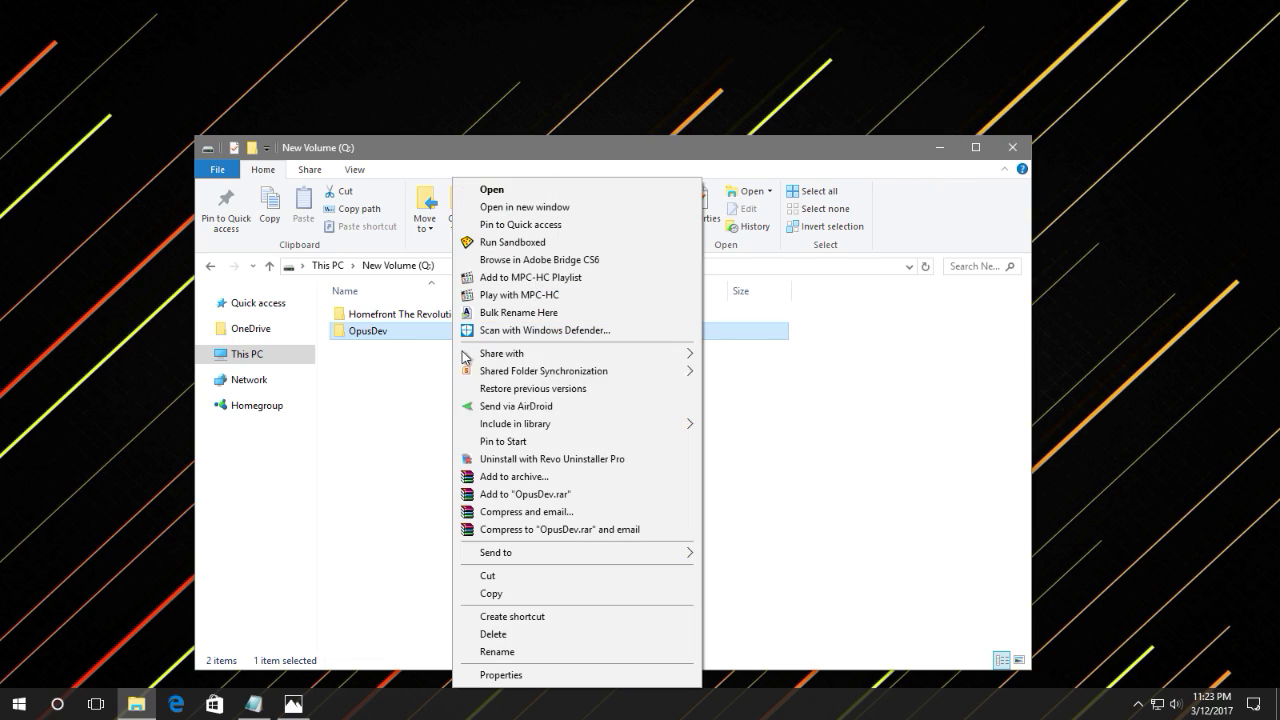
left_click(501, 675)
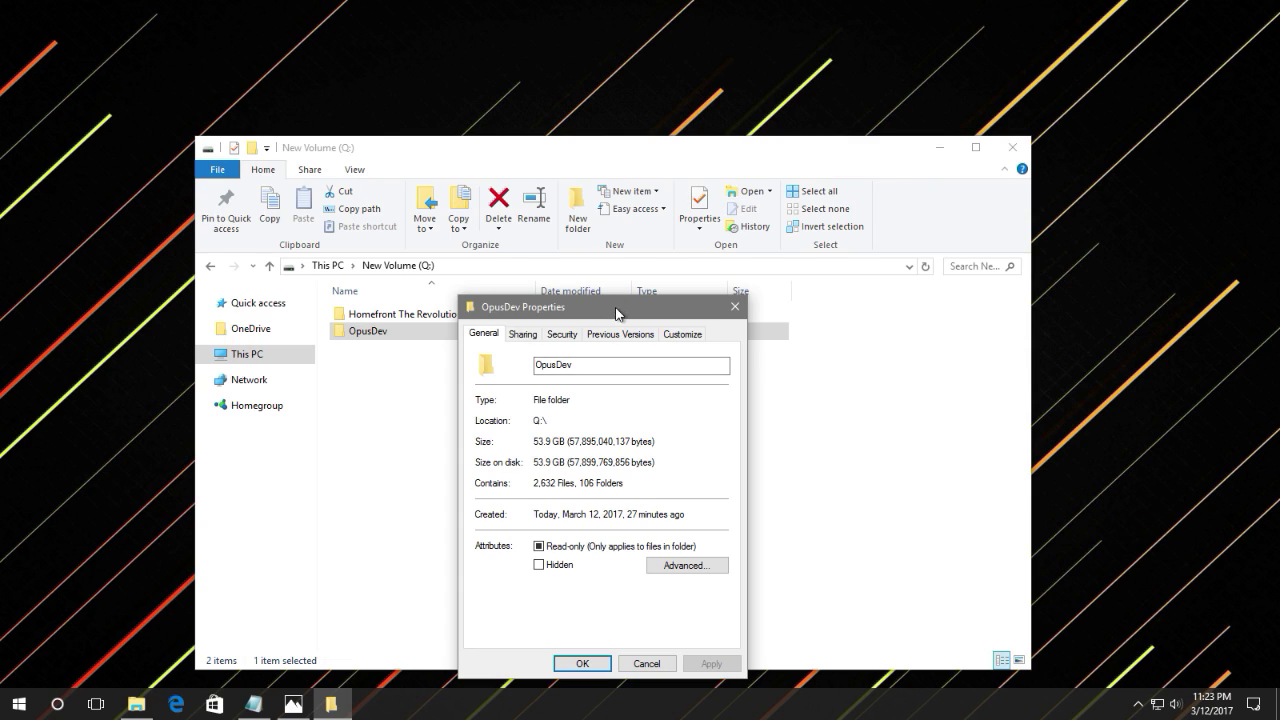
left_click_drag(622, 303, 717, 198)
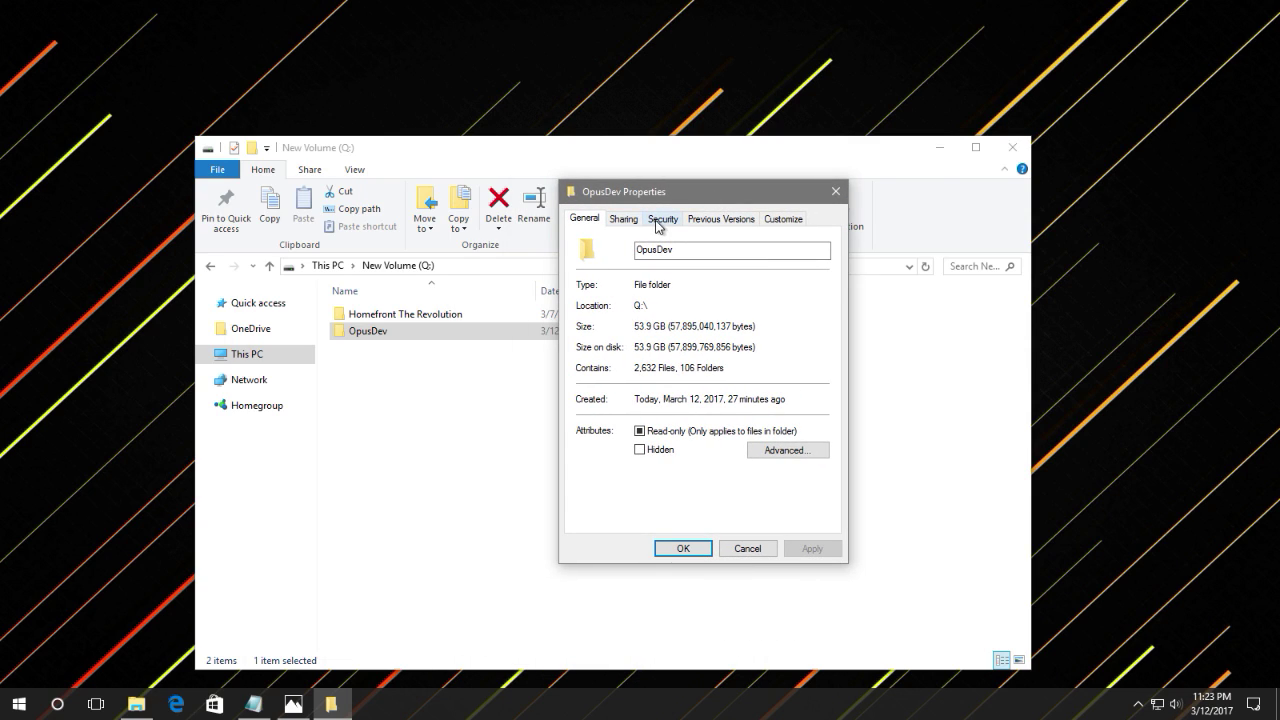
left_click(664, 224)
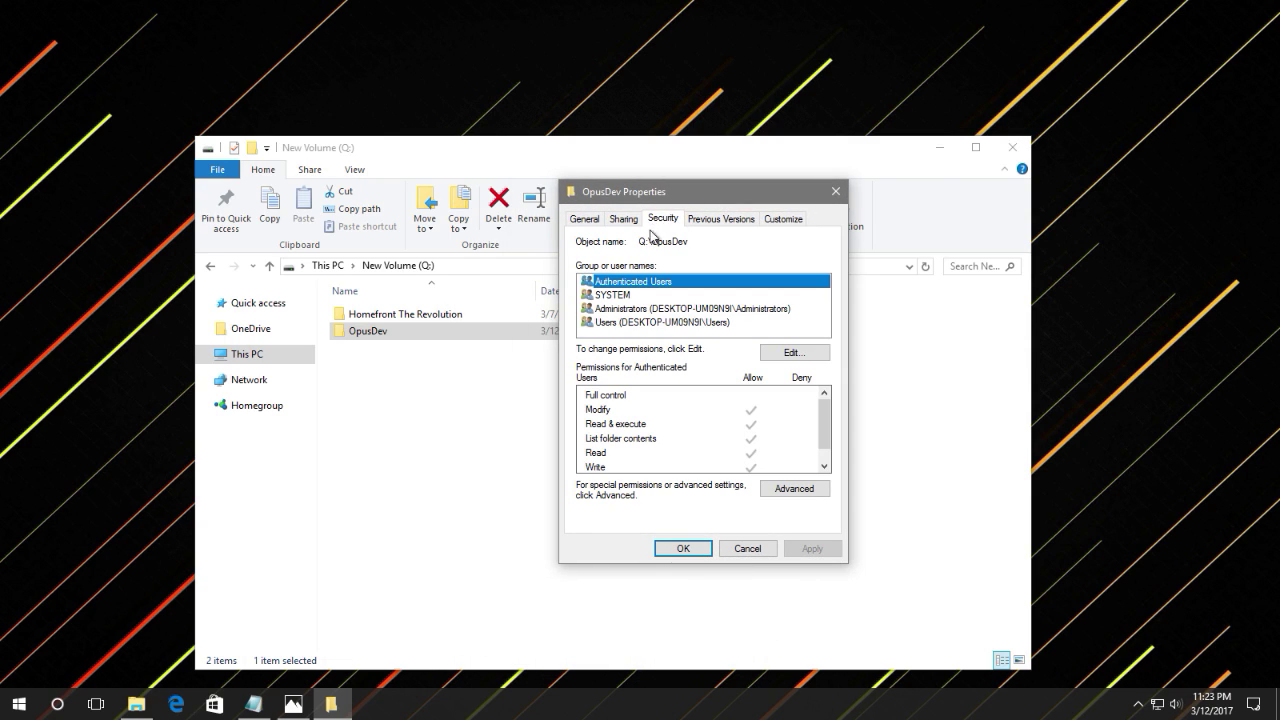
left_click(809, 488)
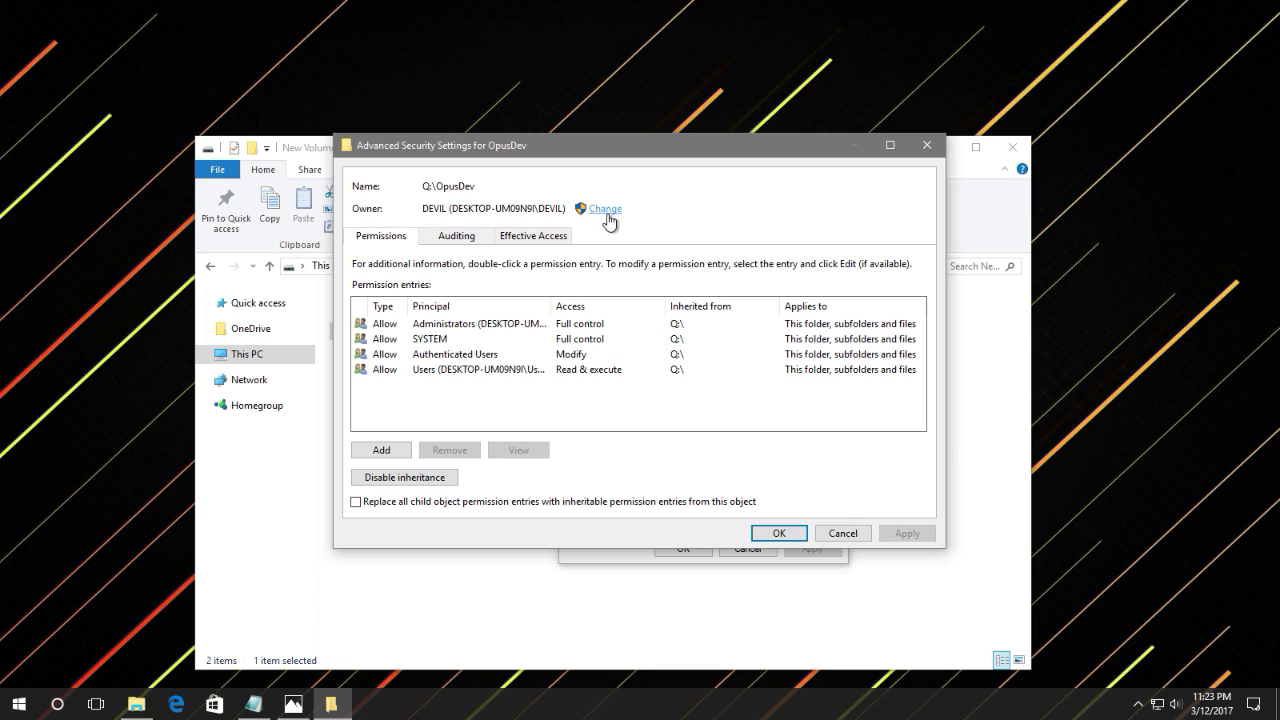
- Change the owner of OpusDev to the local Windows user account, checking the account name before accepting it
left_click(605, 209)
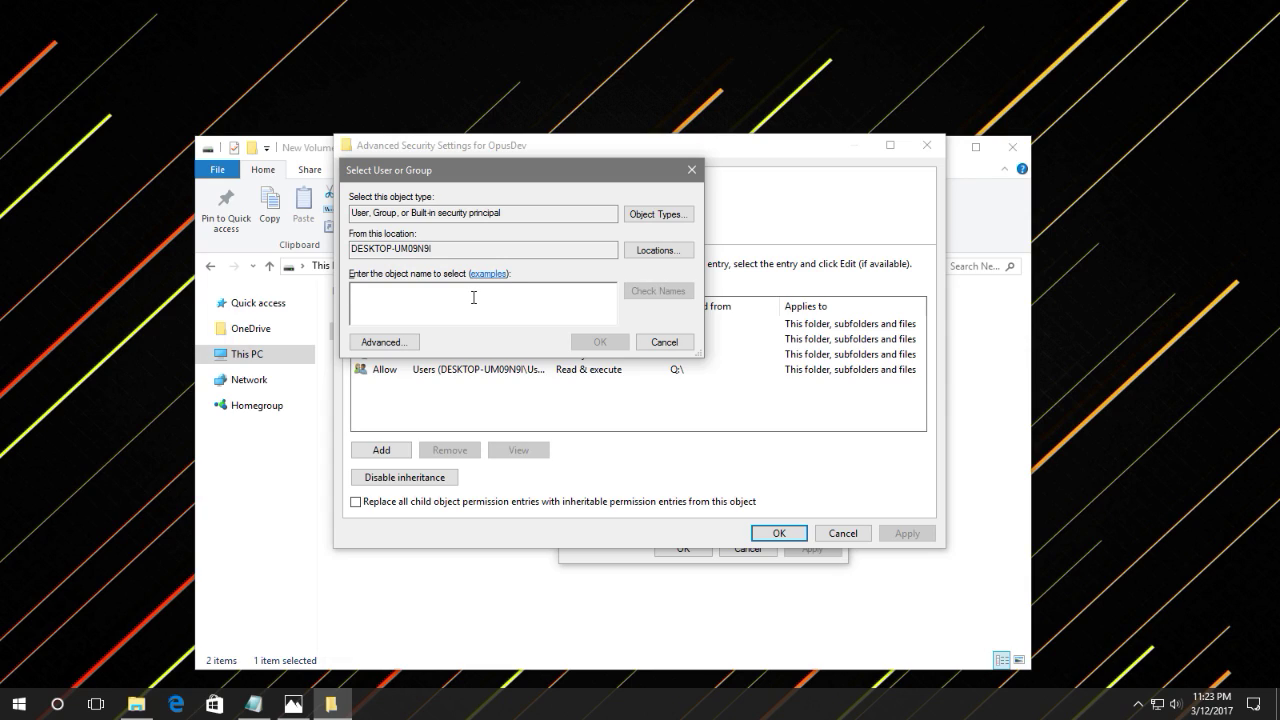
type("DEVIL")
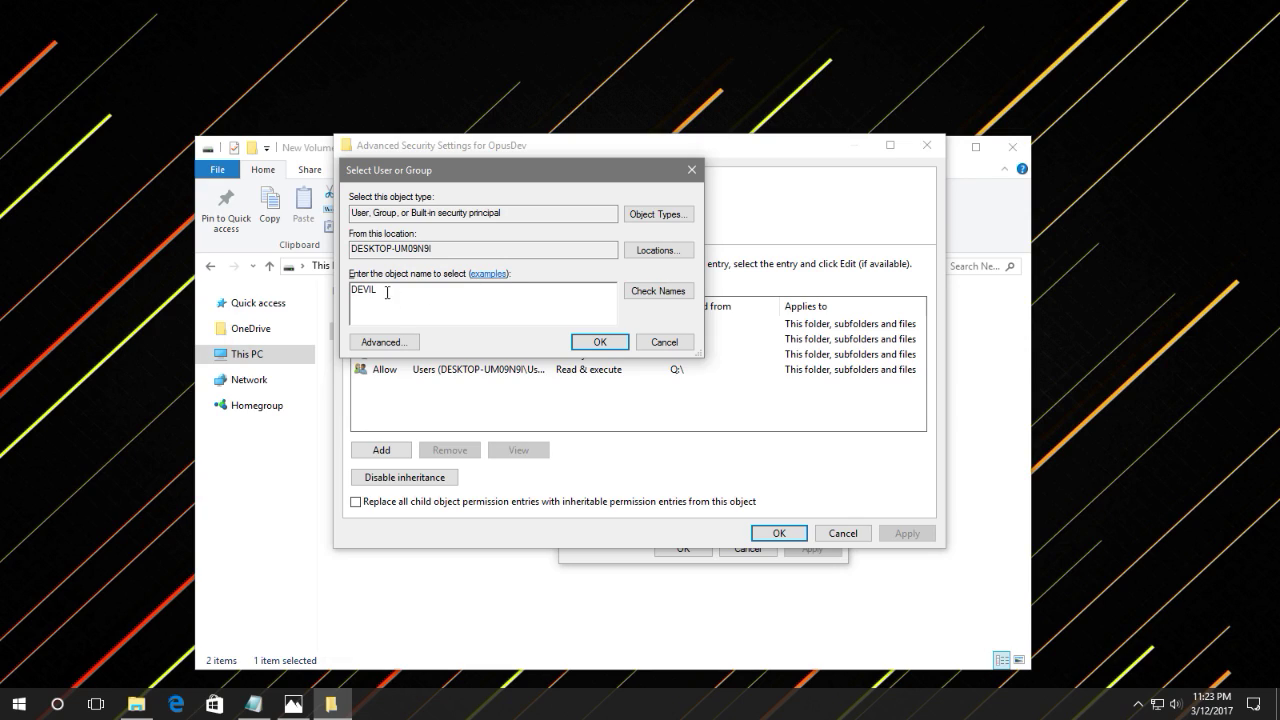
left_click_drag(386, 290, 326, 291)
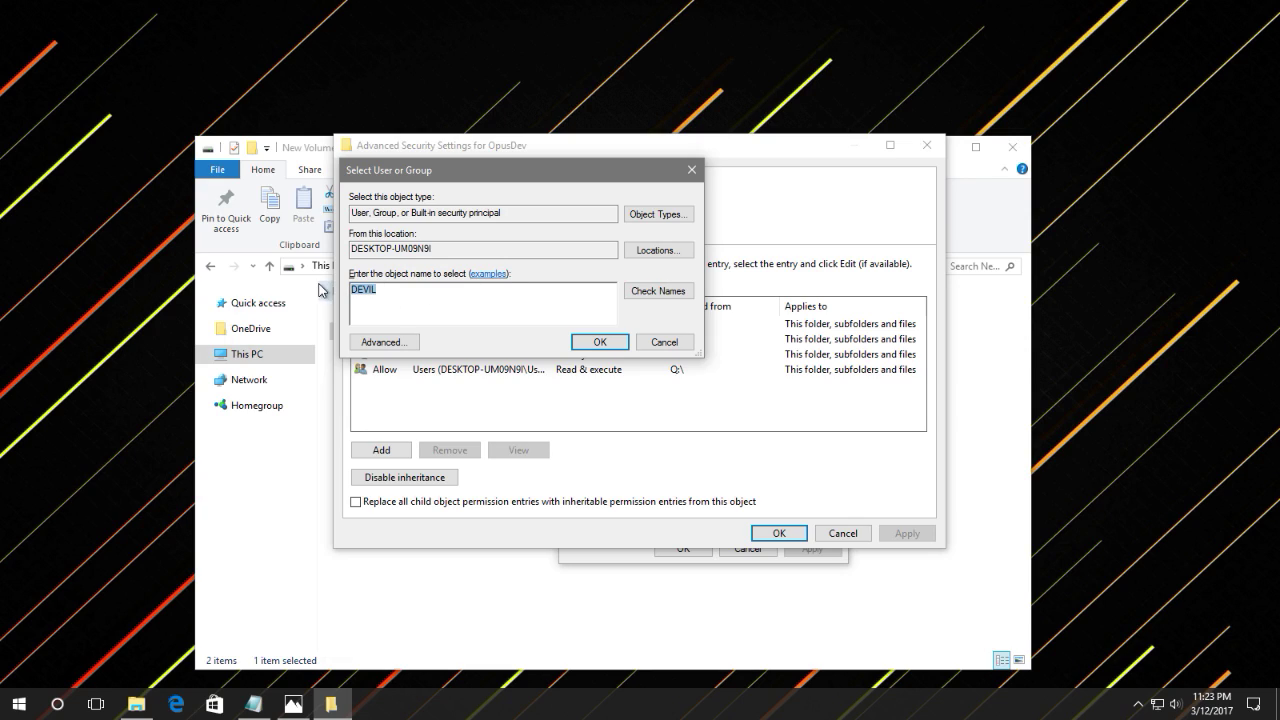
left_click(655, 300)
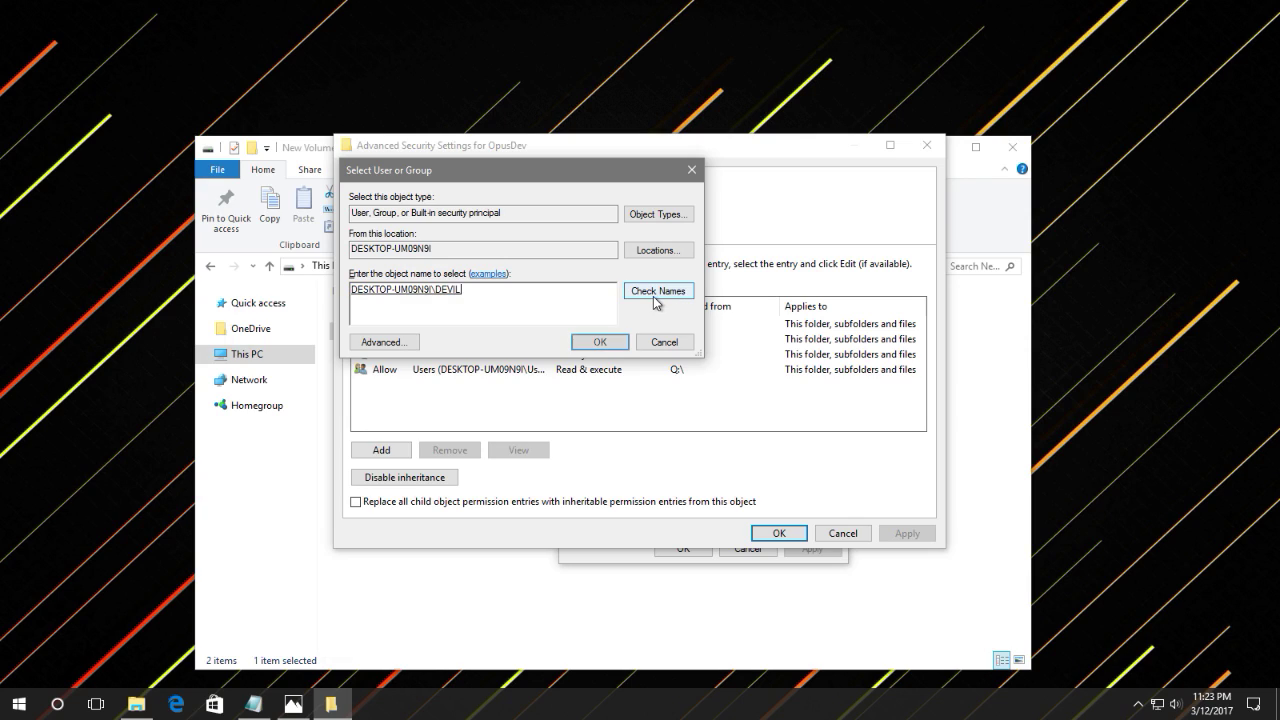
double_click(481, 293)
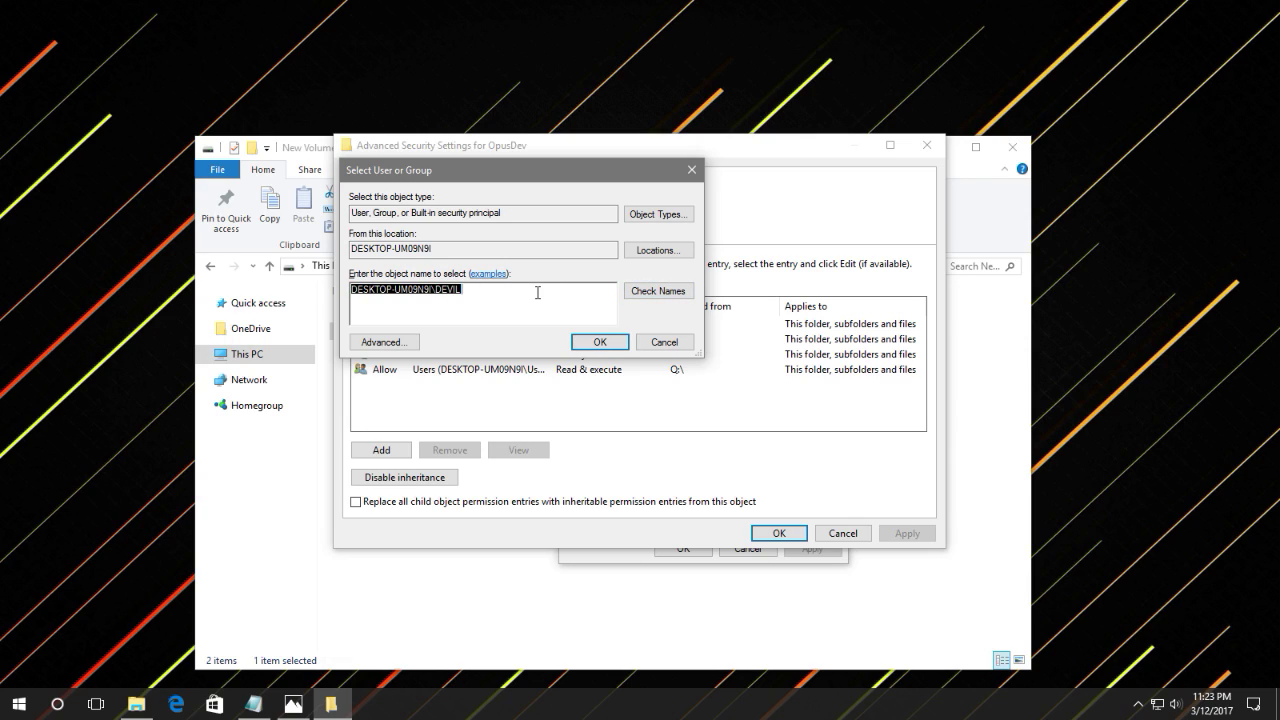
left_click(481, 291)
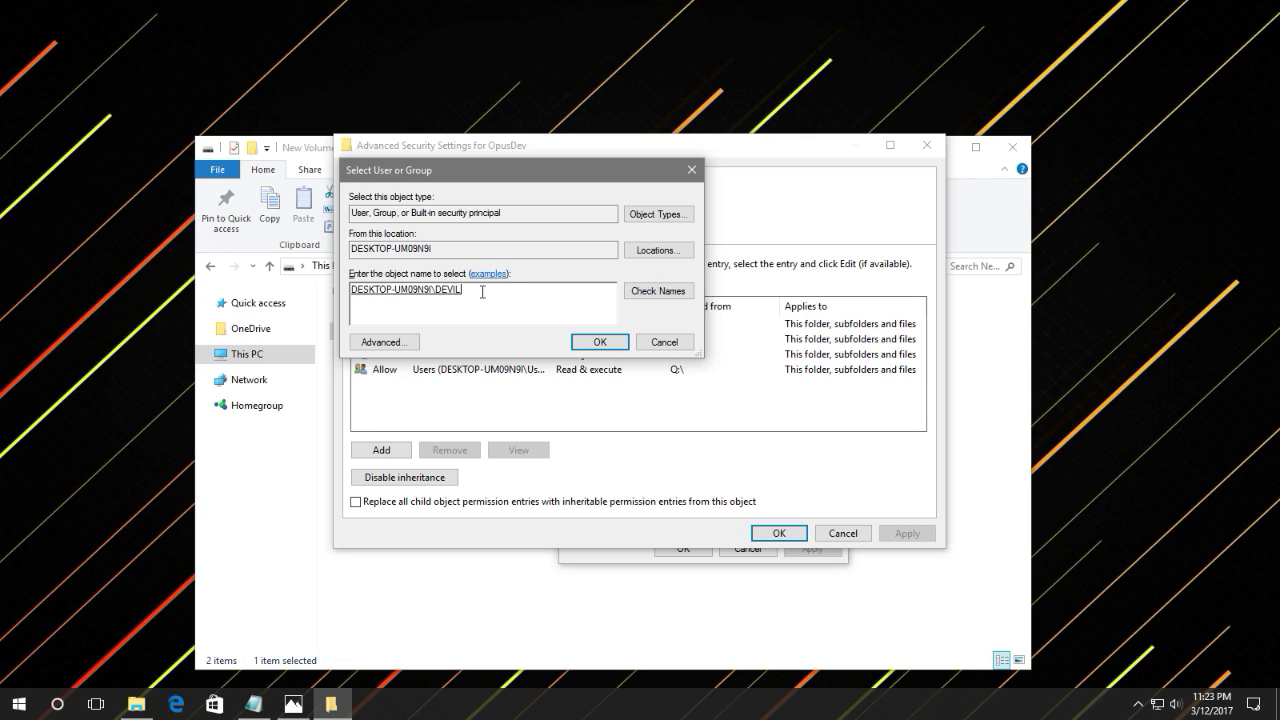
left_click(598, 344)
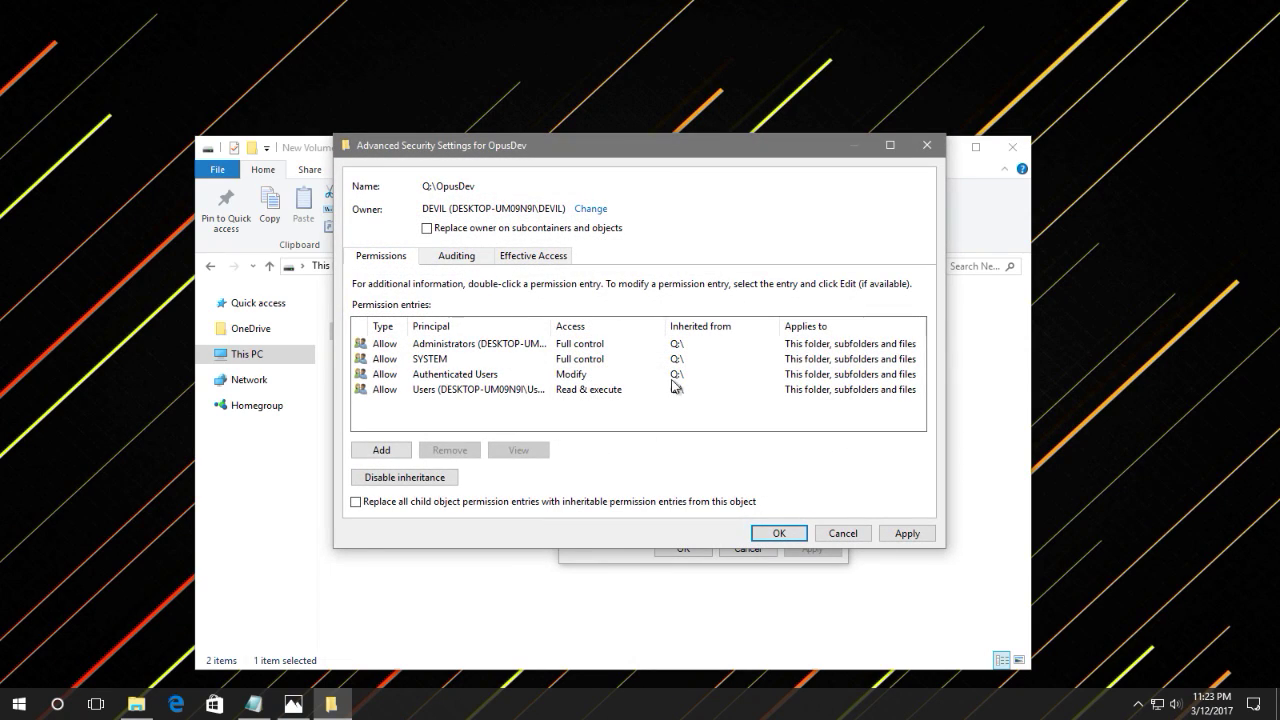
- Replace the owner on subcontainers and objects of OpusDev, apply the ownership change, and close the security settings and properties
left_click(428, 230)
left_click(916, 535)
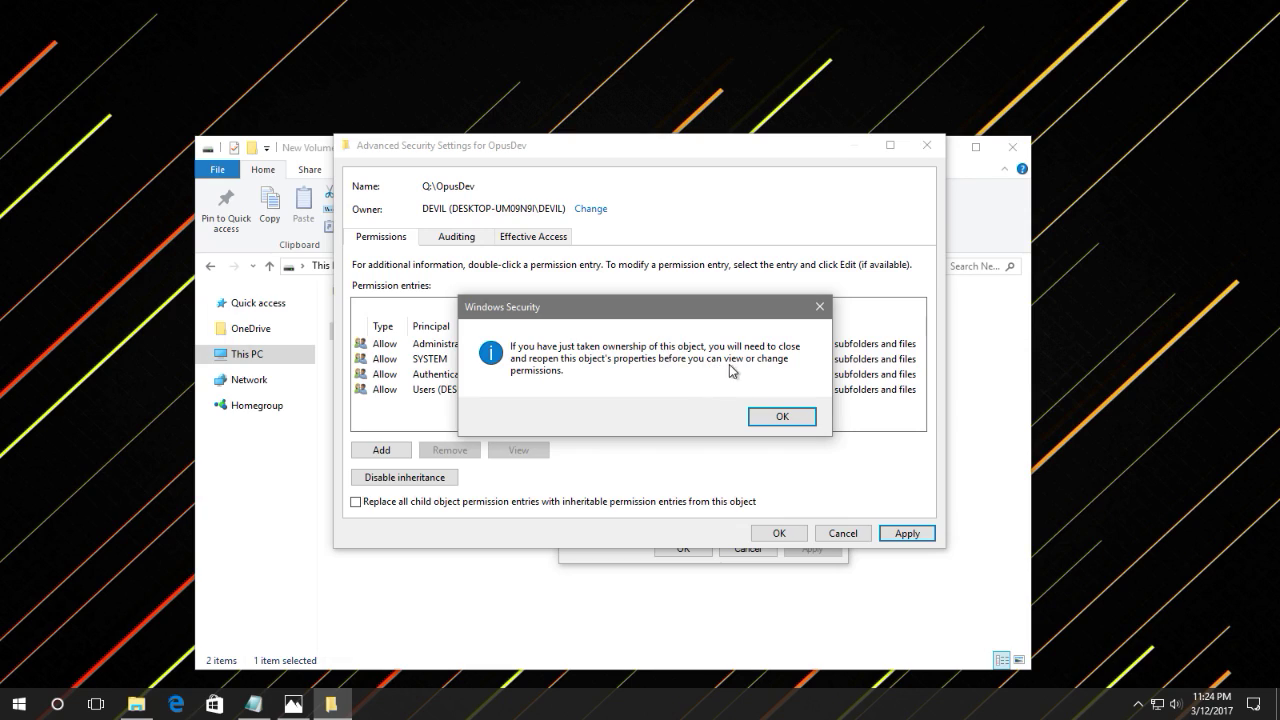
left_click(782, 416)
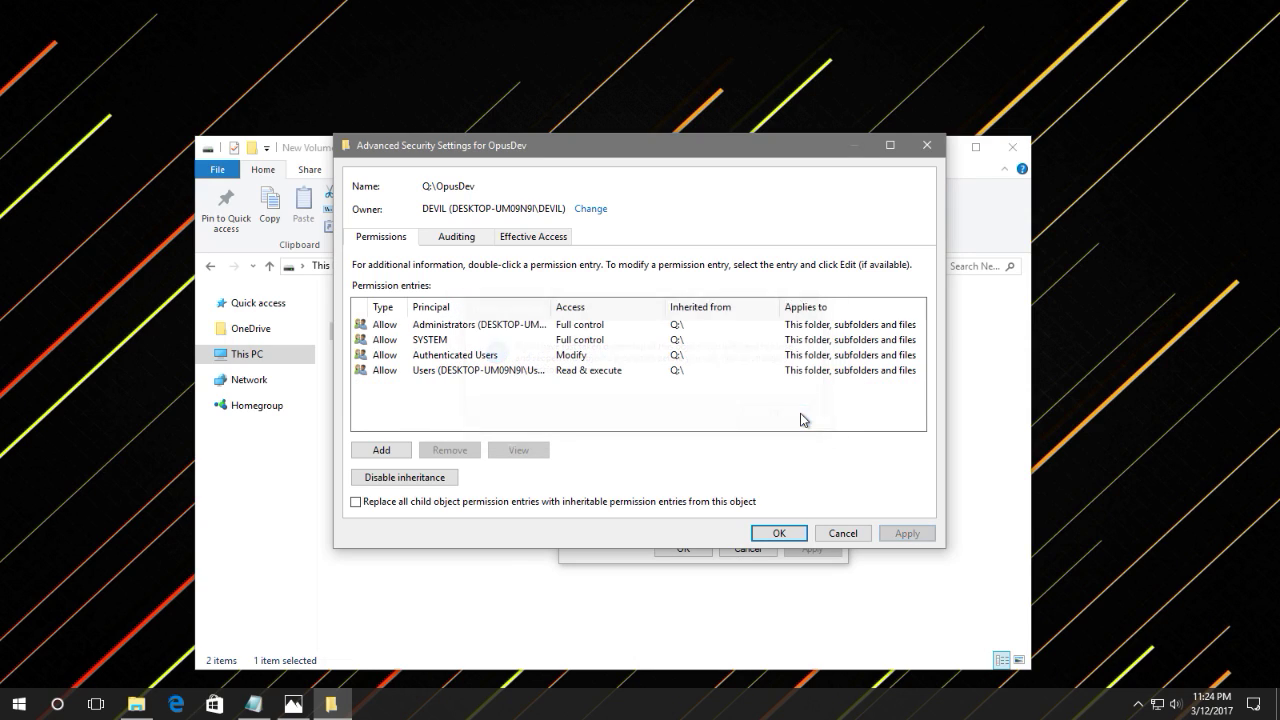
left_click(782, 533)
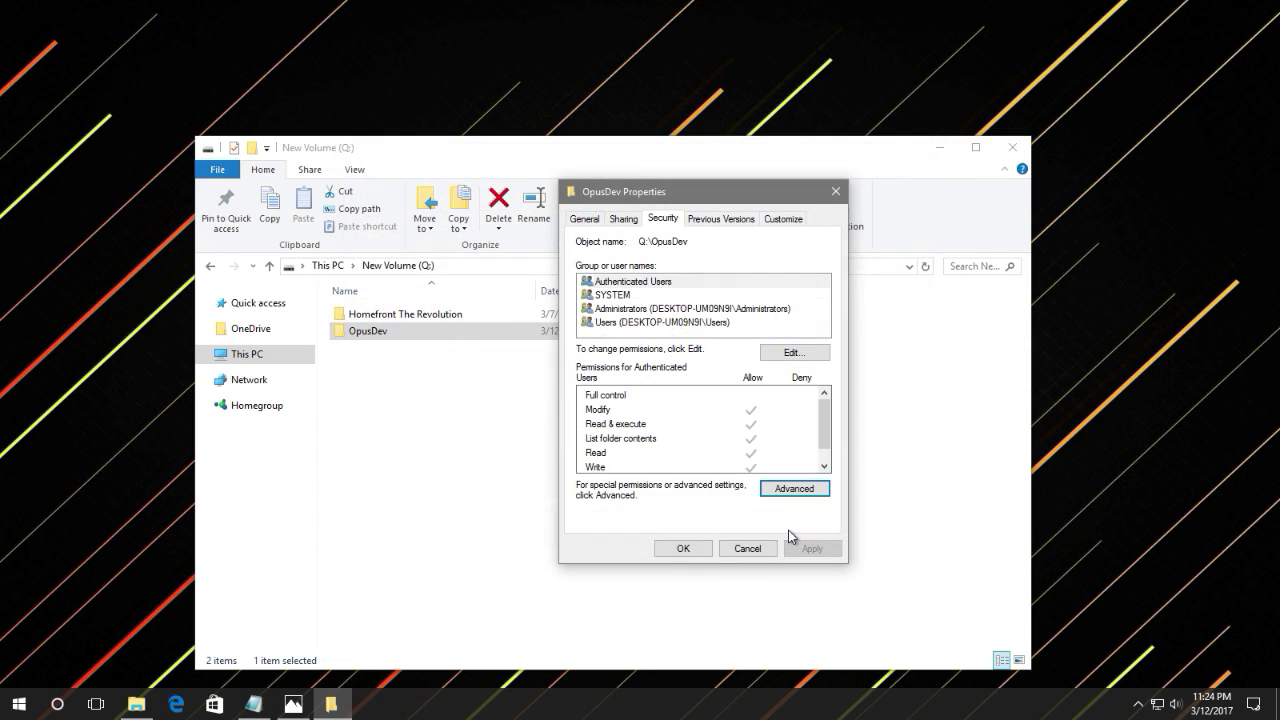
left_click(684, 549)
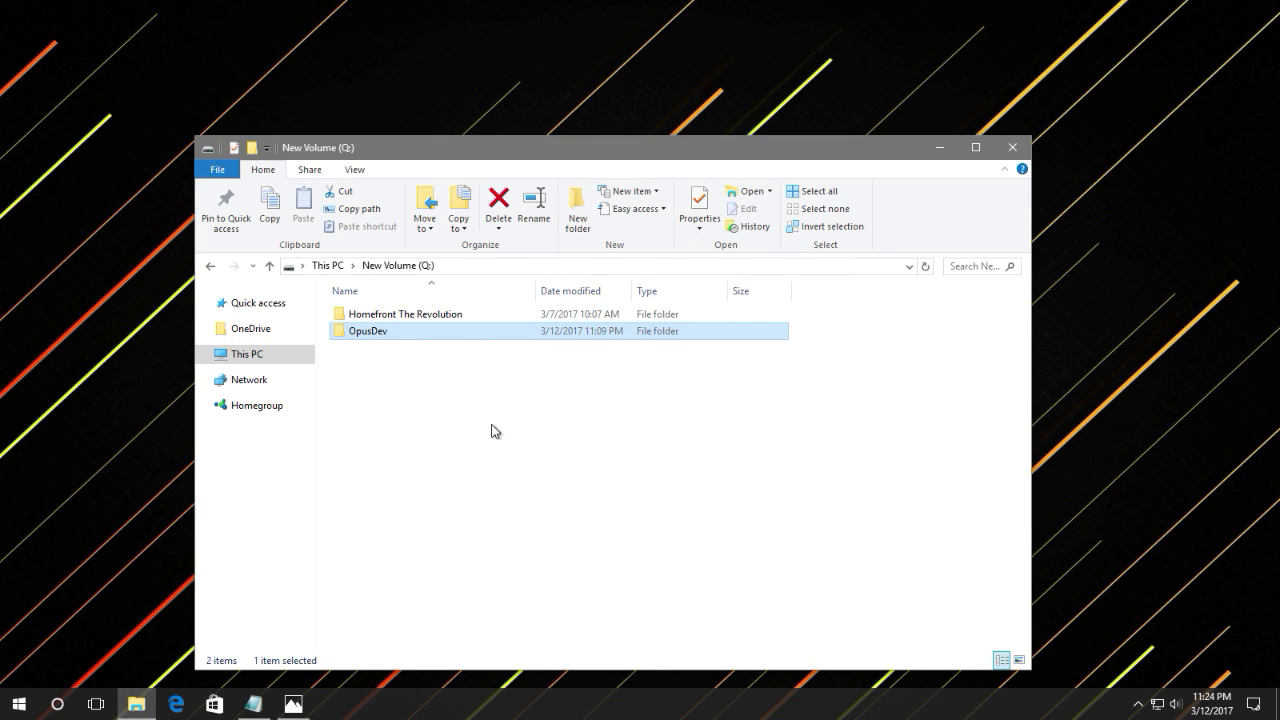
- Reopen the OpusDev properties, clear the read-only attribute again for the folder, subfolders and files, and close them
right_click(414, 337)
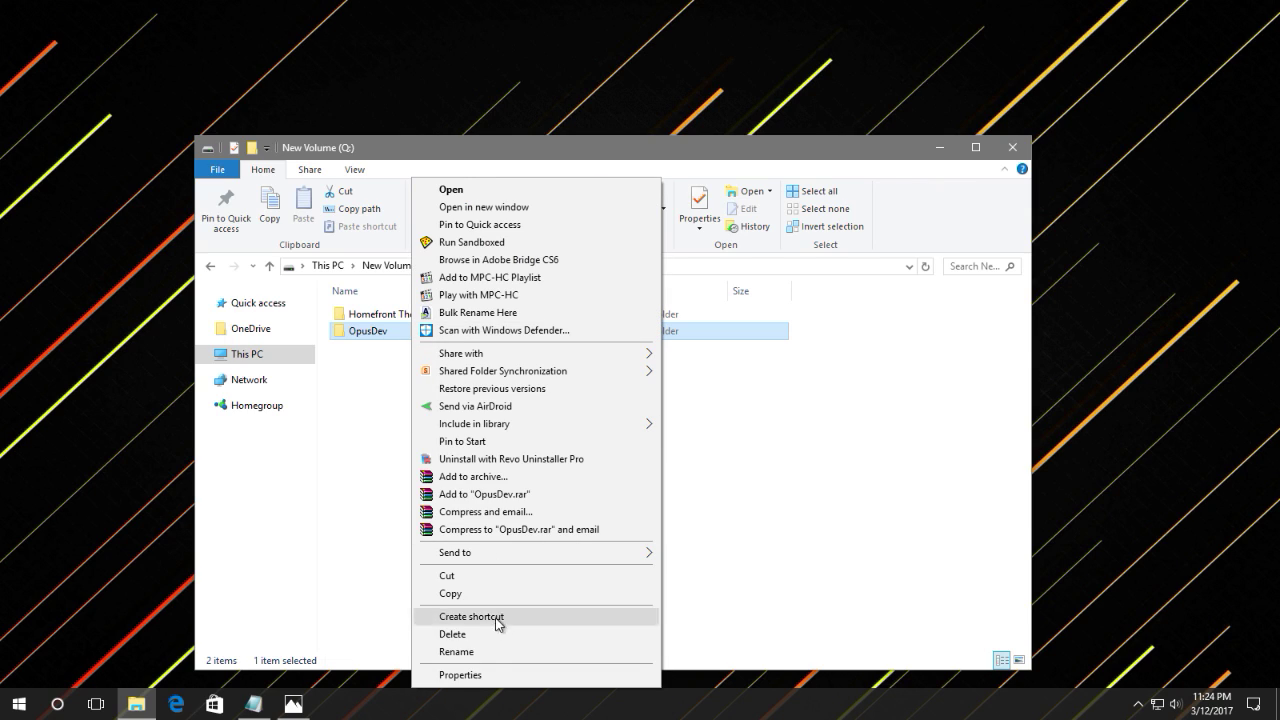
left_click(500, 674)
left_click_drag(578, 317, 743, 263)
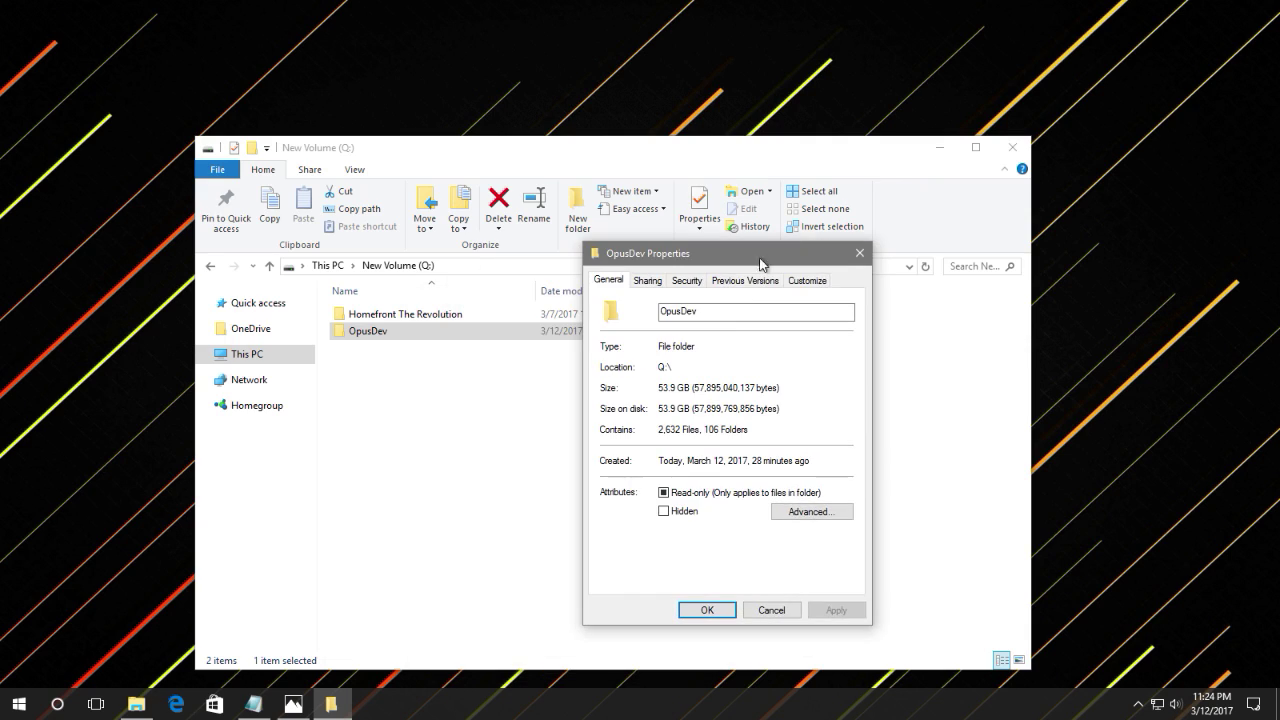
left_click(663, 494)
left_click(848, 612)
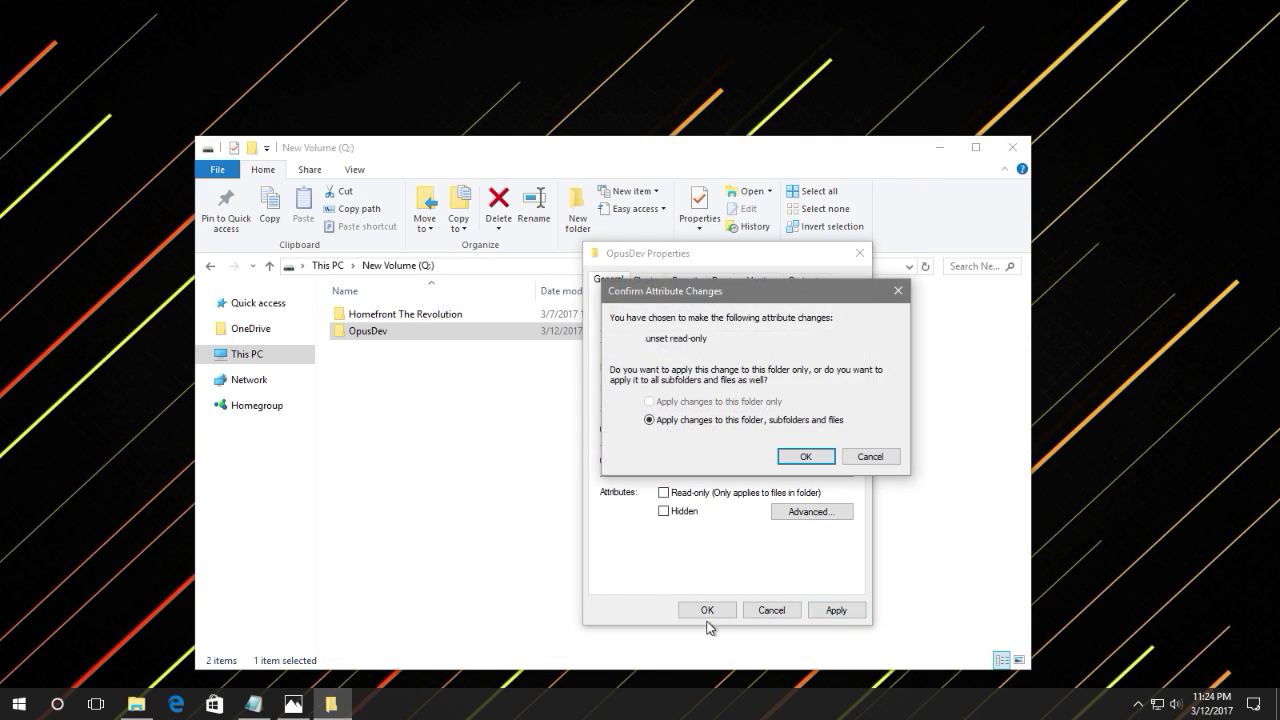
left_click(814, 457)
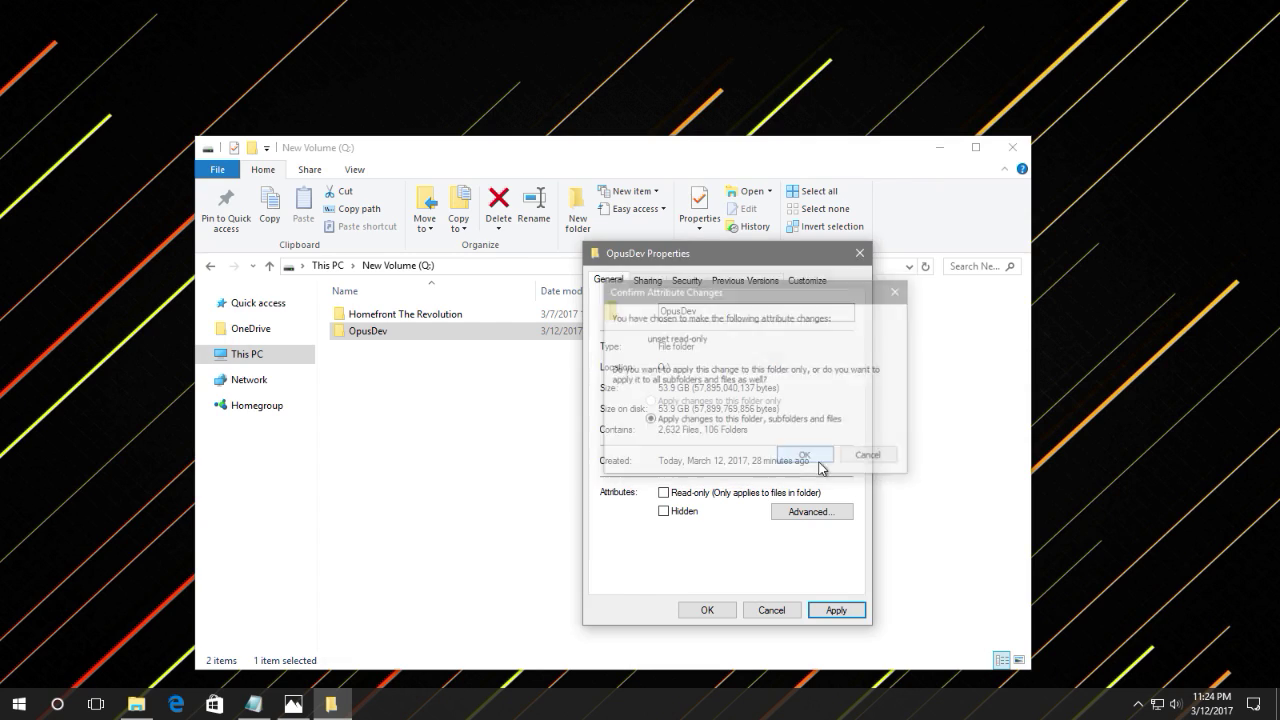
left_click(708, 612)
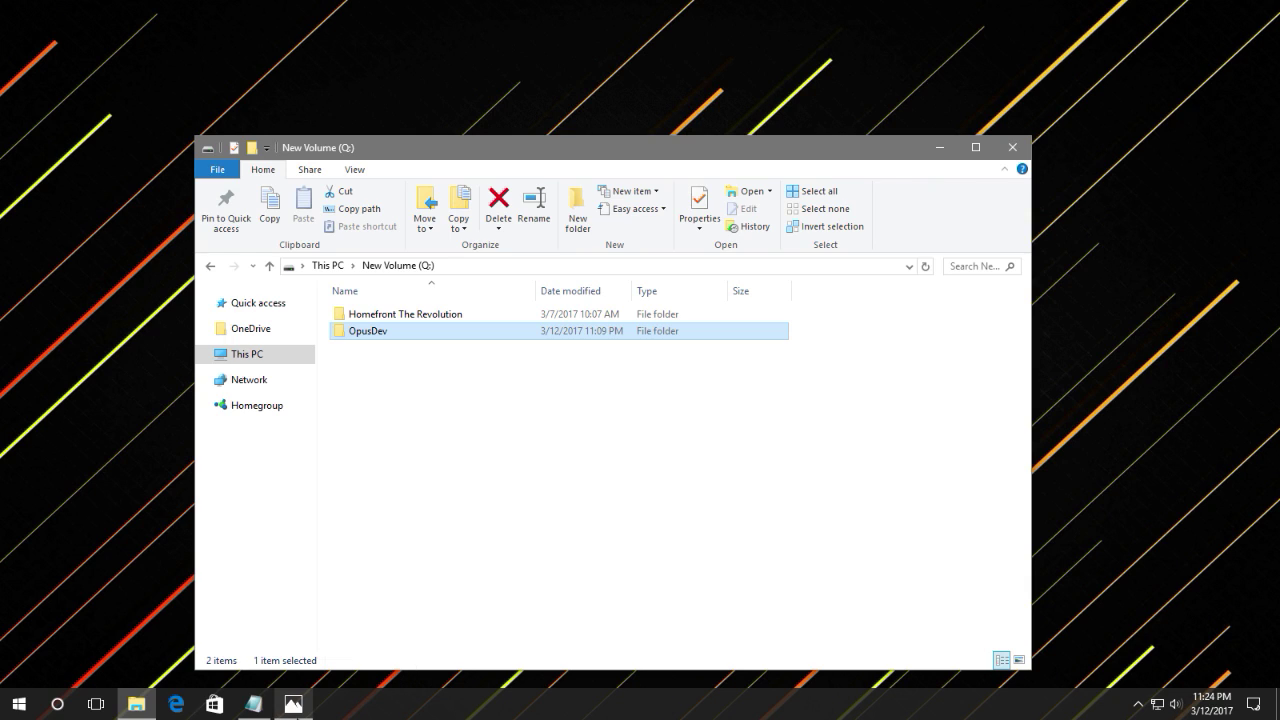
- Switch to Photos to show the Screenshot_155.png error image and move its window off the folder list
left_click(293, 703)
left_click_drag(639, 97, 908, 65)
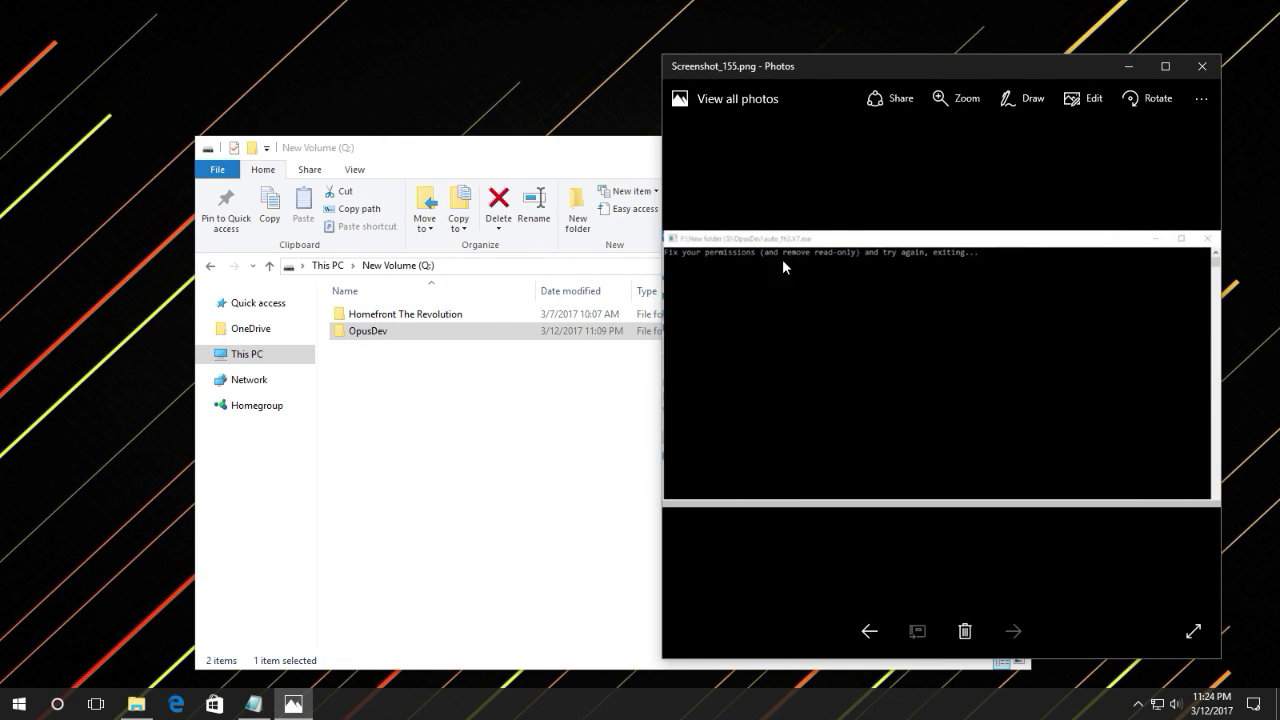